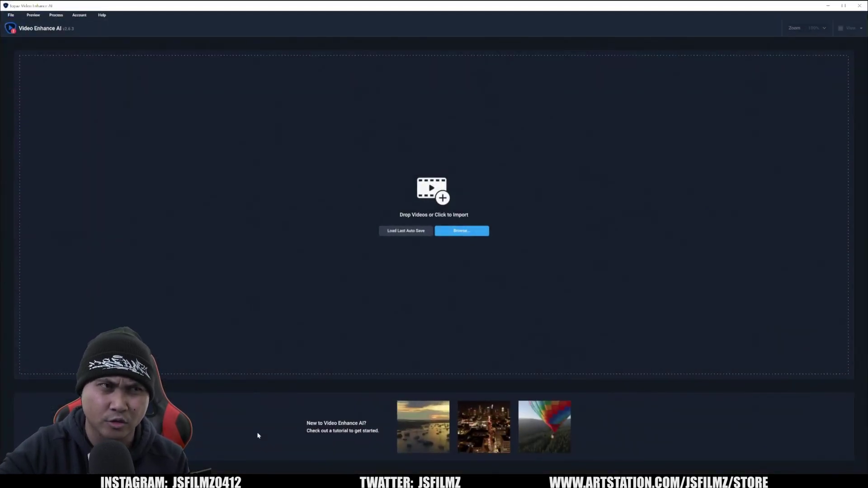
Load New creative video (3) from Downloads and start upscaling it with Artemis Medium Quality to 4K UHD as 8-bit PNG.
click(461, 232)
click(125, 103)
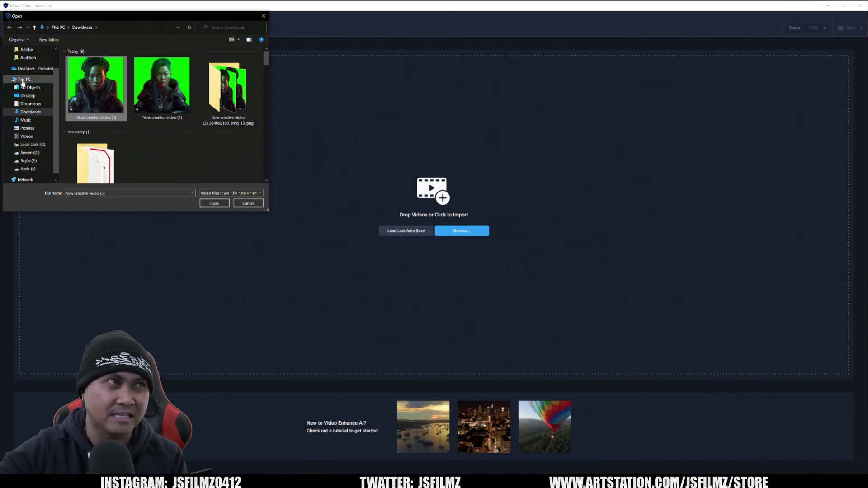
double_click(78, 86)
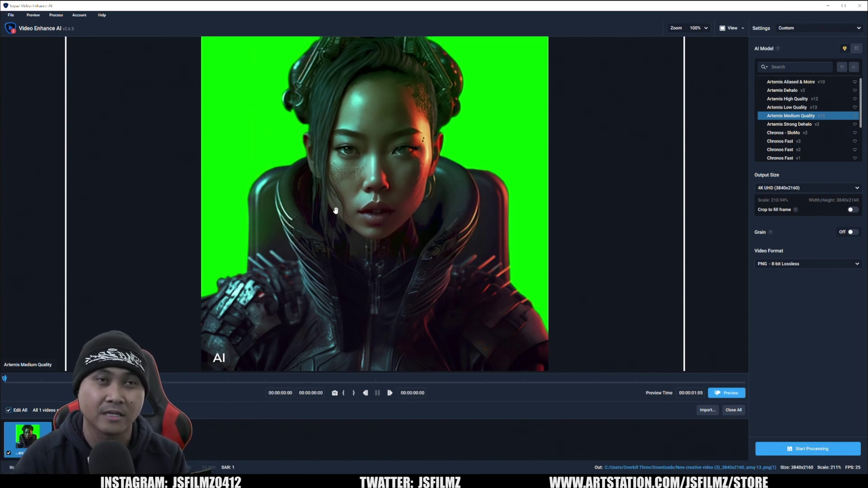
mouse_move(793, 118)
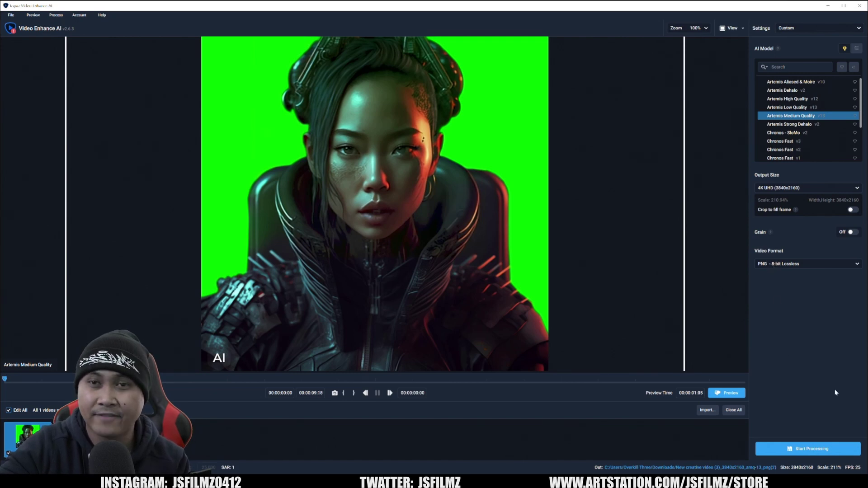
click(830, 450)
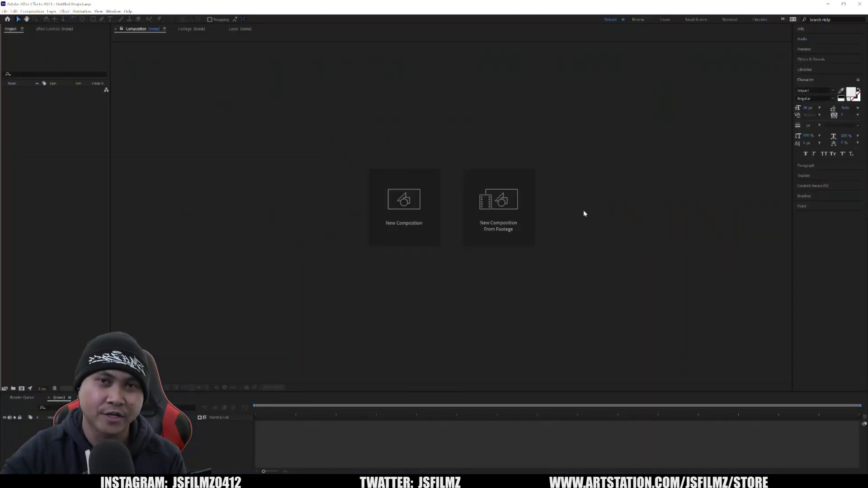
In After Effects, import New creative video (3) and the PNG sequence from its 3840x2160_amq-13_png folder in Downloads.
double_click(76, 141)
double_click(102, 93)
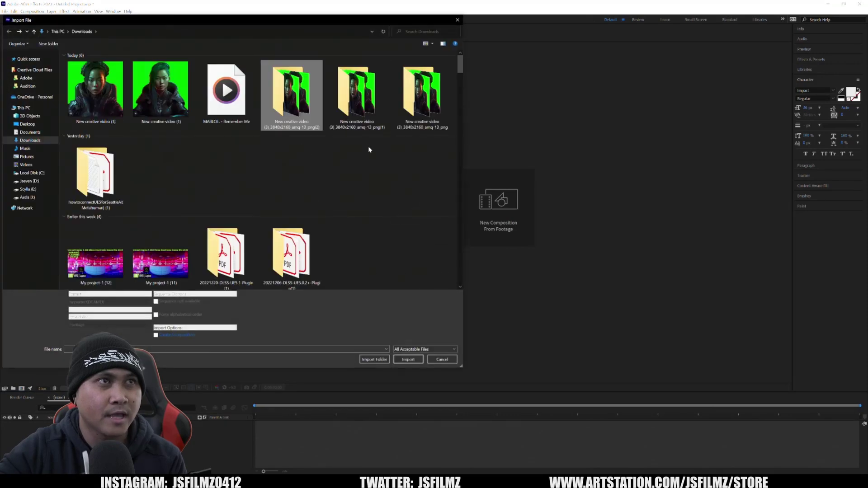
click(420, 116)
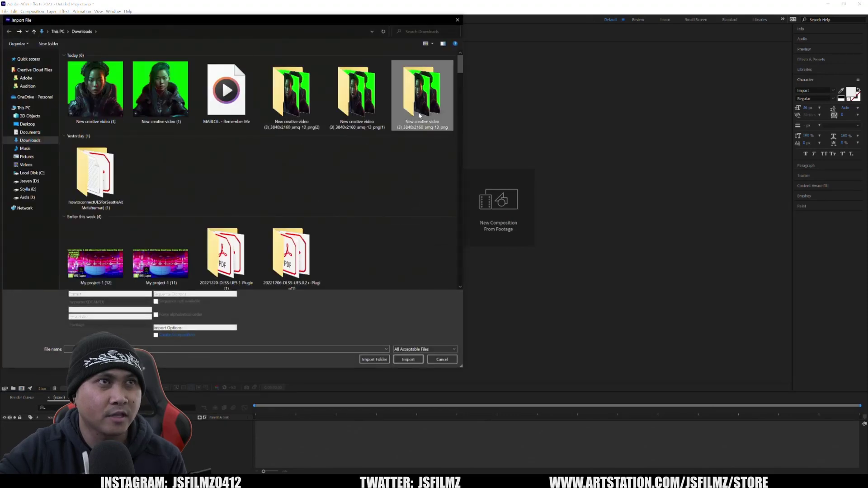
double_click(442, 107)
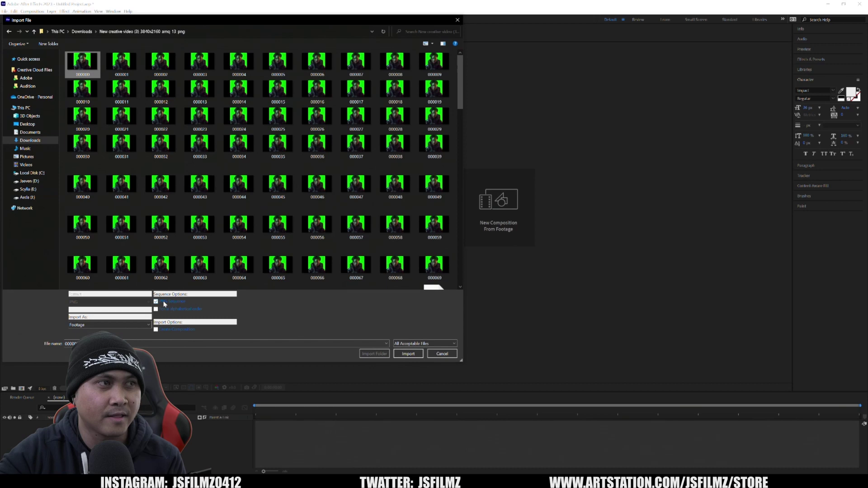
click(408, 353)
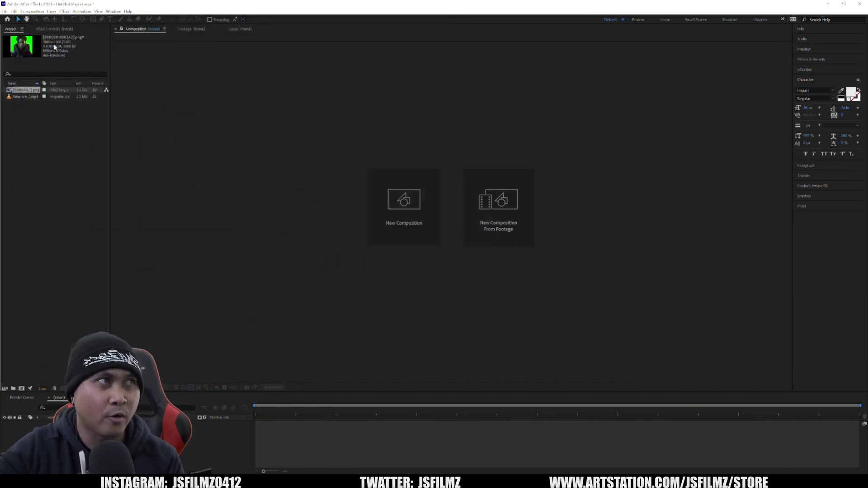
Create a composition from the PNG sequence and layer the original video on top, fitted to the composition height.
drag(35, 92, 22, 389)
scroll(470, 259, down, 6)
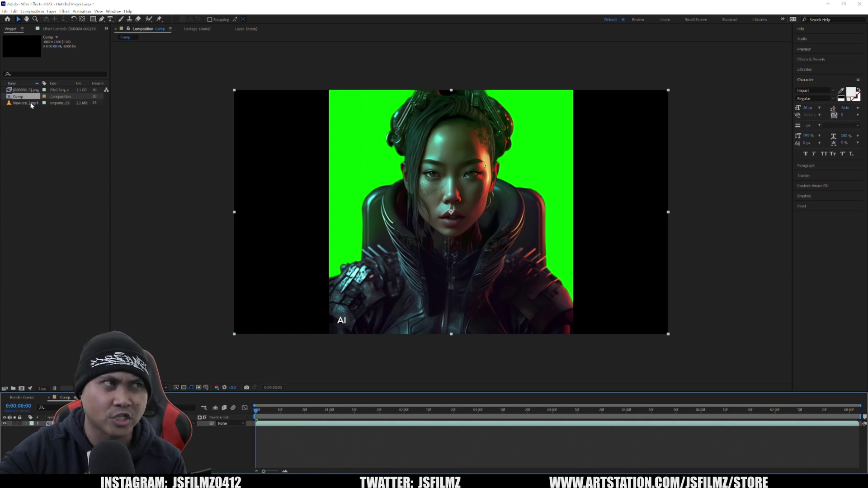
drag(31, 103, 27, 421)
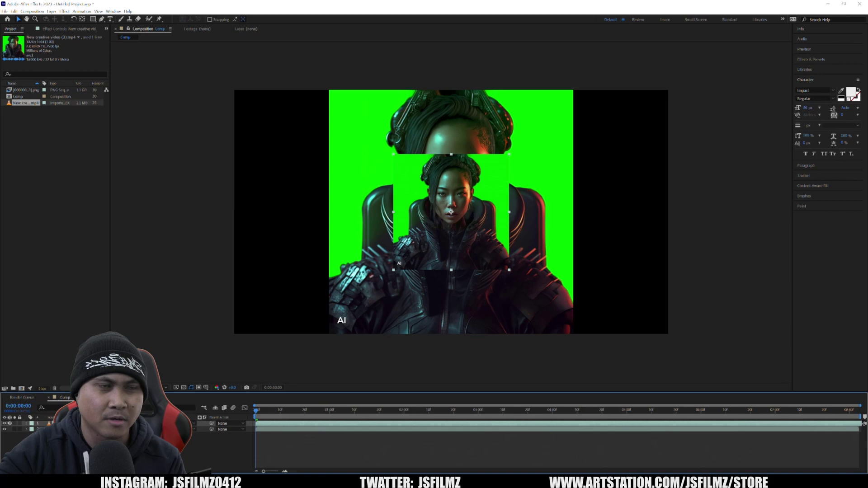
key(s)
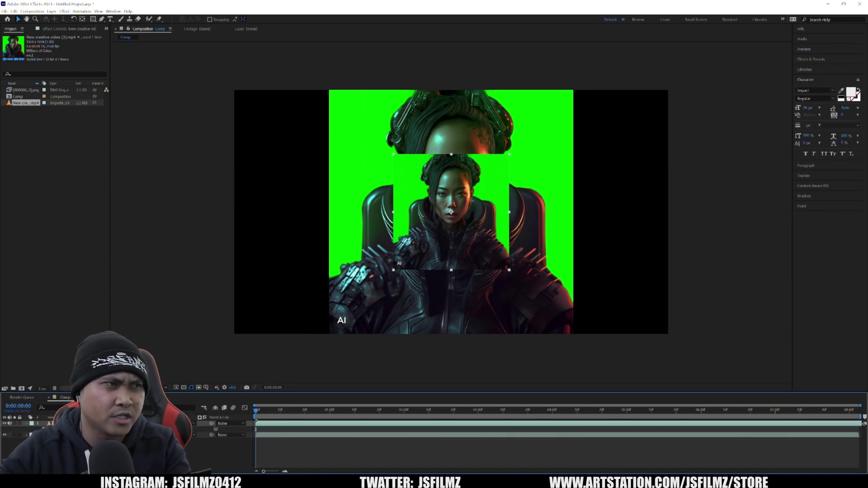
key(ctrl+alt+shift+g)
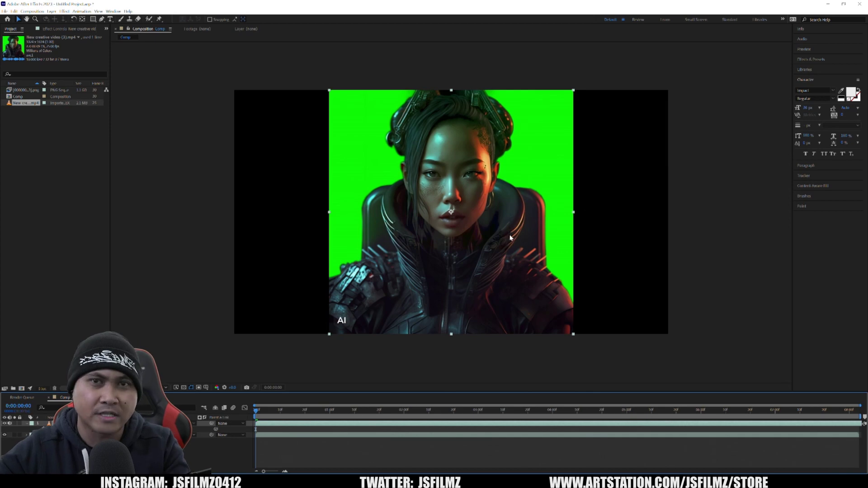
Compare the original video with the upscaled sequence on the face by toggling the upper layer's visibility at close range.
scroll(486, 150, up, 2)
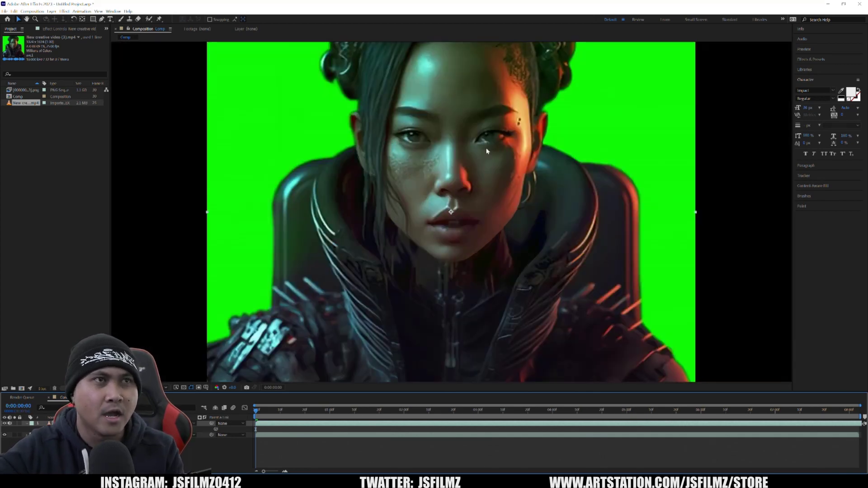
middle_drag(511, 144, 524, 286)
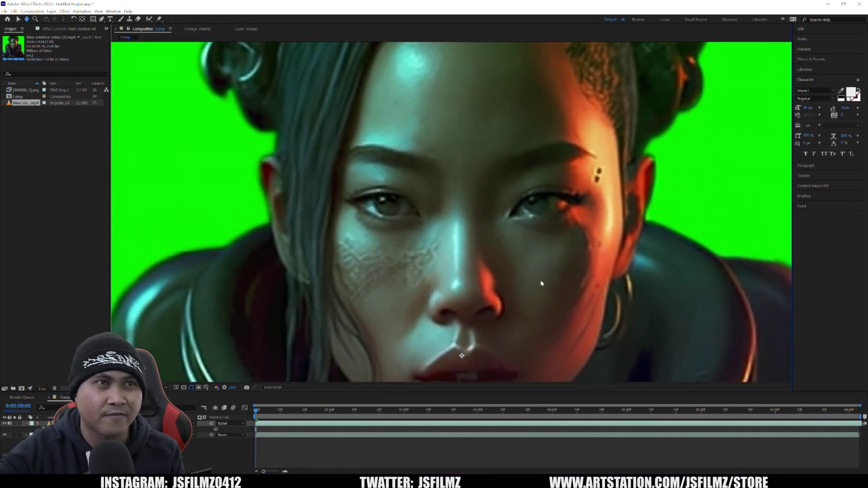
scroll(571, 268, up, 1)
scroll(569, 268, down, 1)
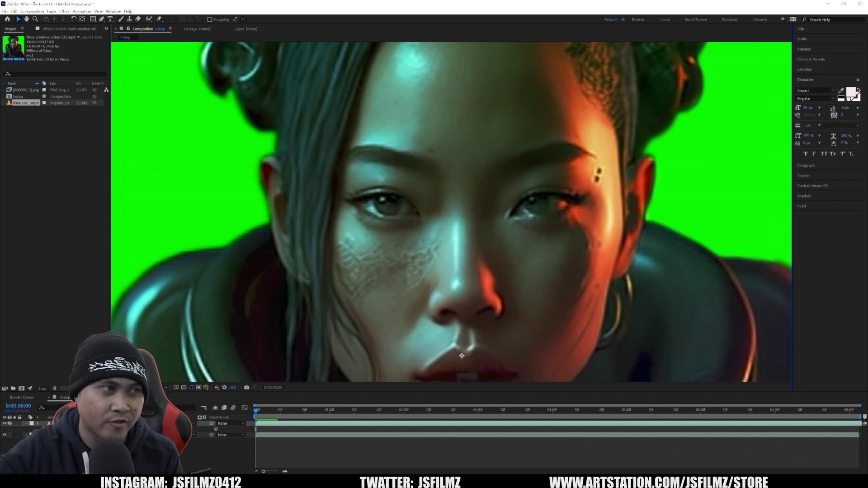
click(5, 424)
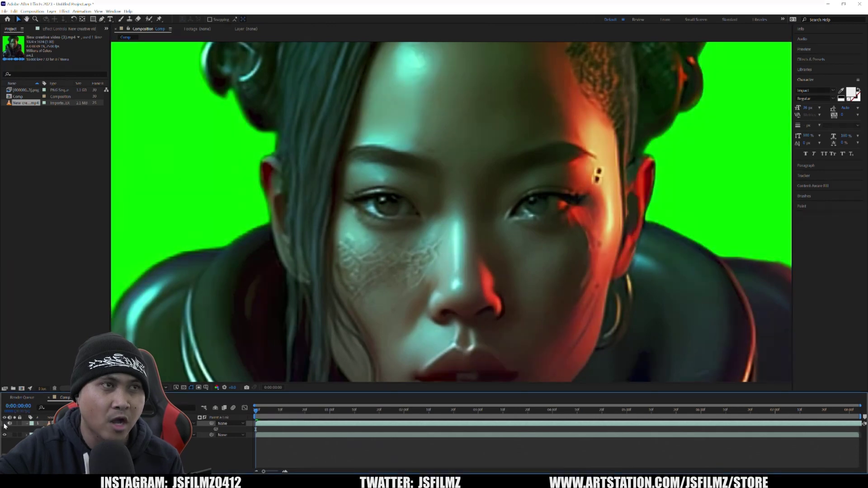
scroll(453, 277, up, 1)
scroll(452, 277, down, 1)
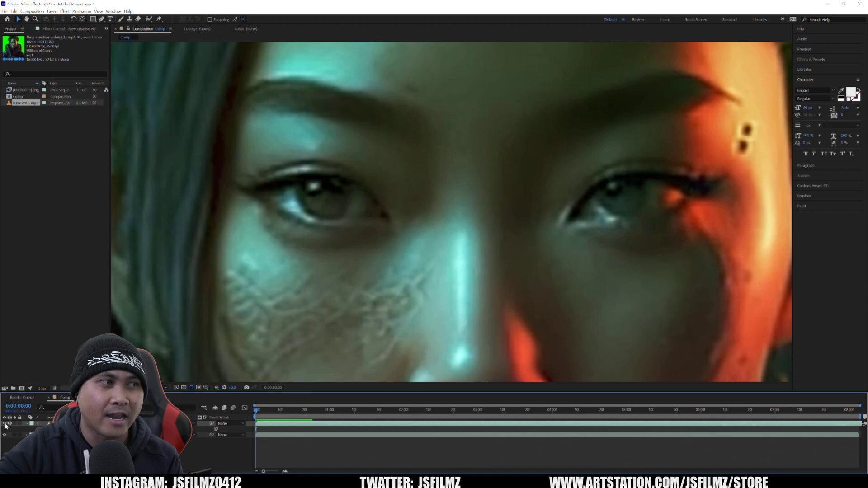
click(5, 423)
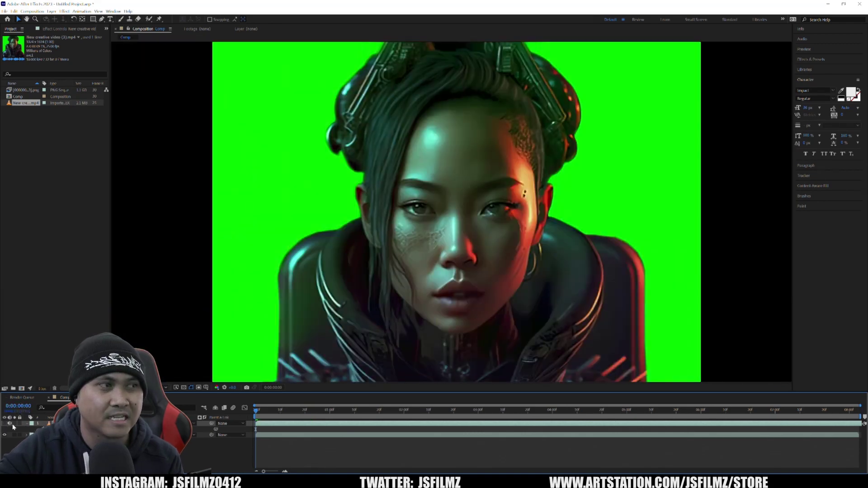
scroll(475, 279, down, 2)
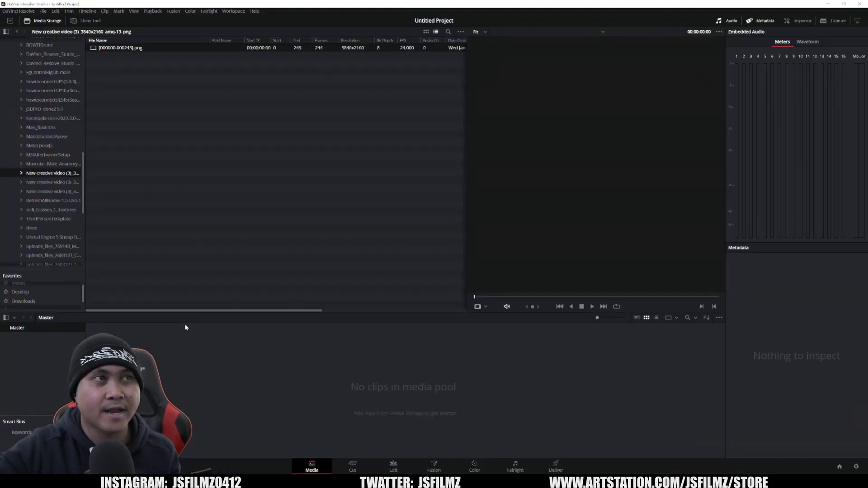
drag(105, 48, 214, 355)
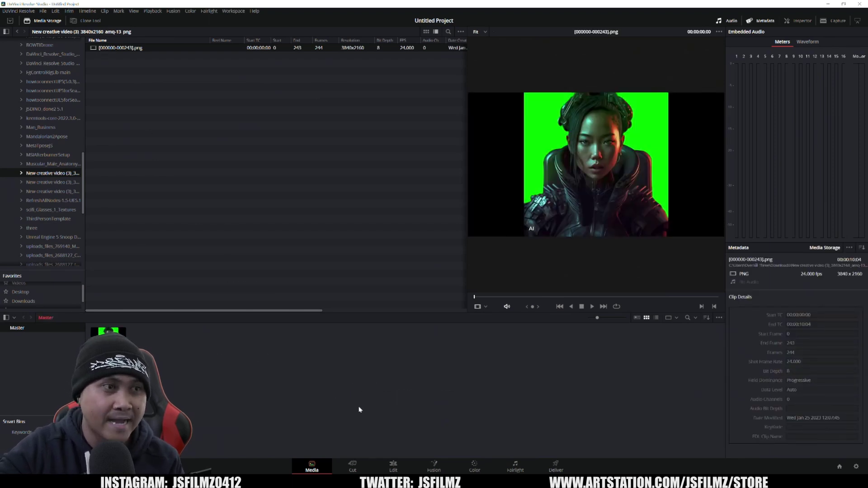
click(396, 463)
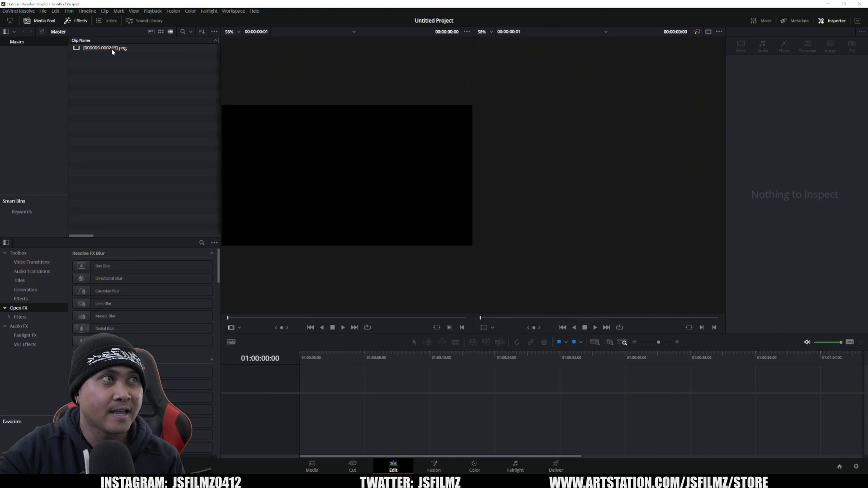
drag(115, 49, 323, 406)
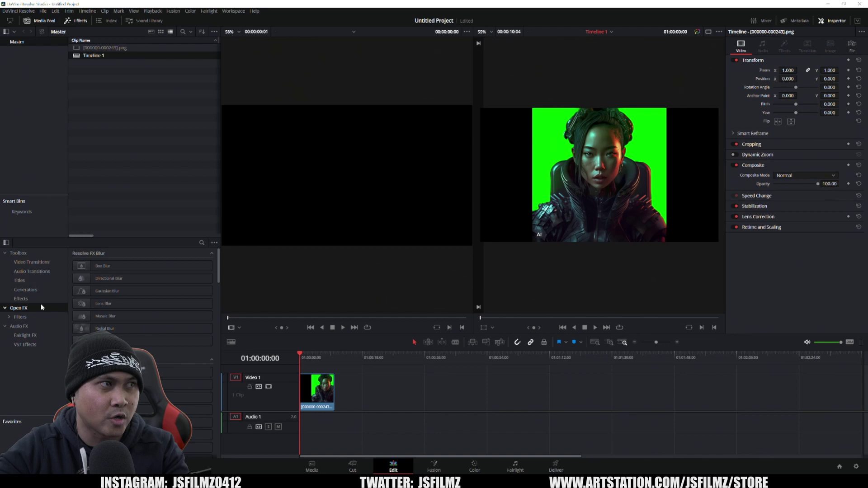
Apply the 3D Keyer effect to the timeline clip and show its settings.
click(202, 243)
text(3d)
drag(103, 283, 315, 392)
click(784, 45)
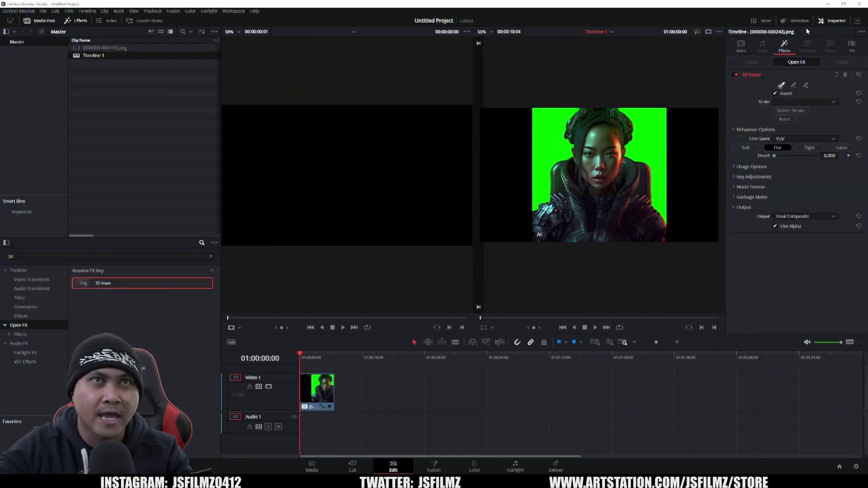
Enable the Open FX Overlay in the timeline viewer and sample the green background with an added 3D Keyer stroke.
click(490, 327)
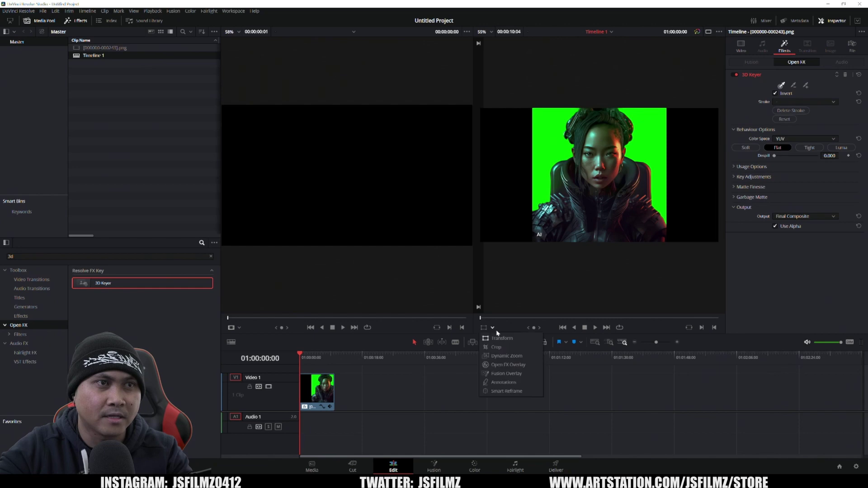
click(506, 365)
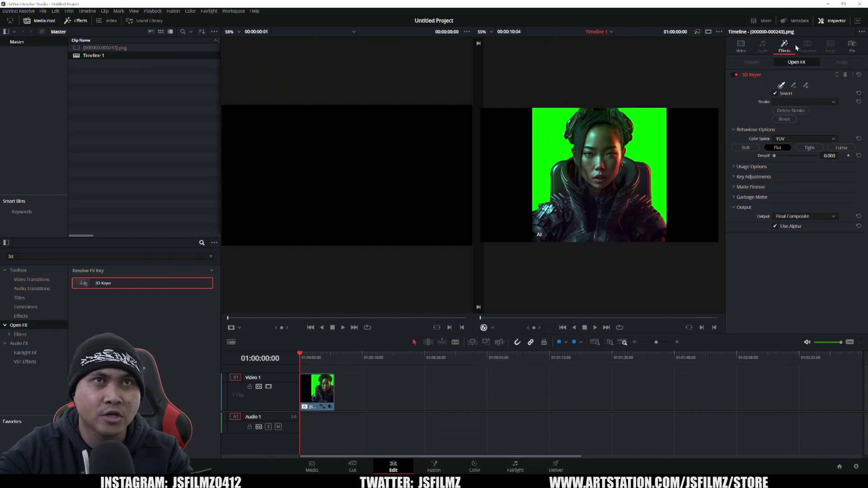
click(805, 86)
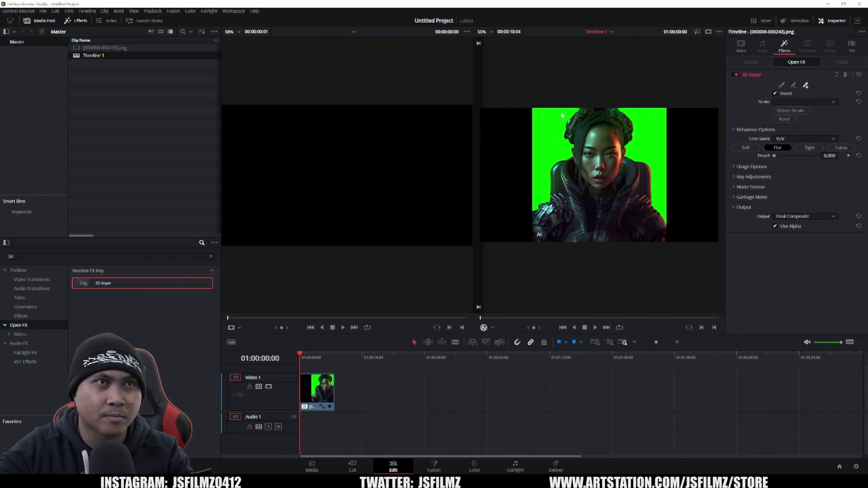
mouse_move(562, 116)
mouse_down()
mouse_move(548, 140)
mouse_move(542, 191)
mouse_up()
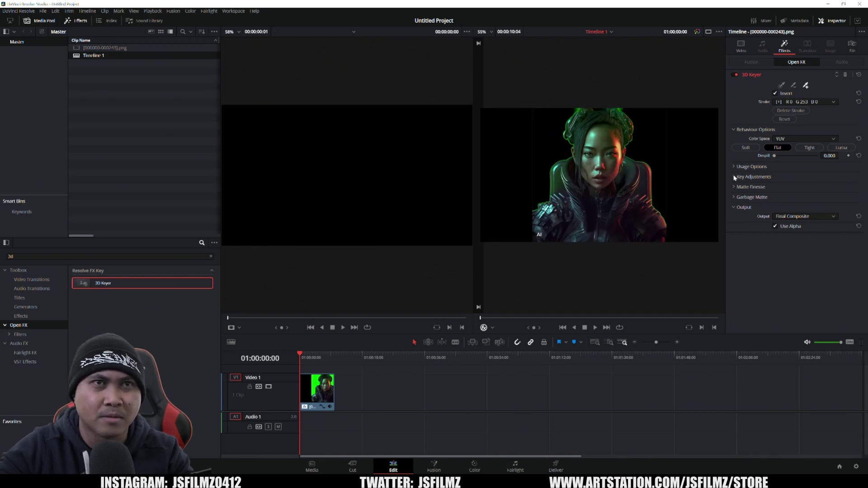
Using the Alpha Highlight B/W output, set Matte Finesse Black Clip to 81.4 and White Clip to 65.9, then restore Final Composite.
click(735, 187)
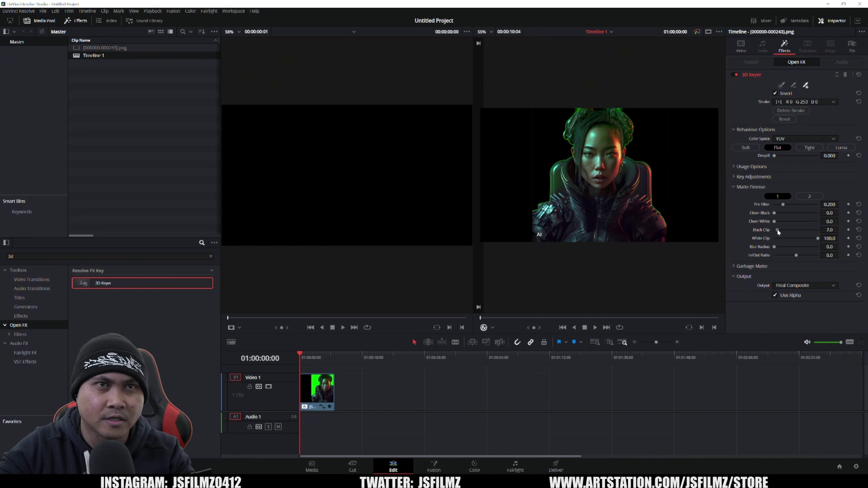
drag(774, 230, 776, 230)
click(794, 286)
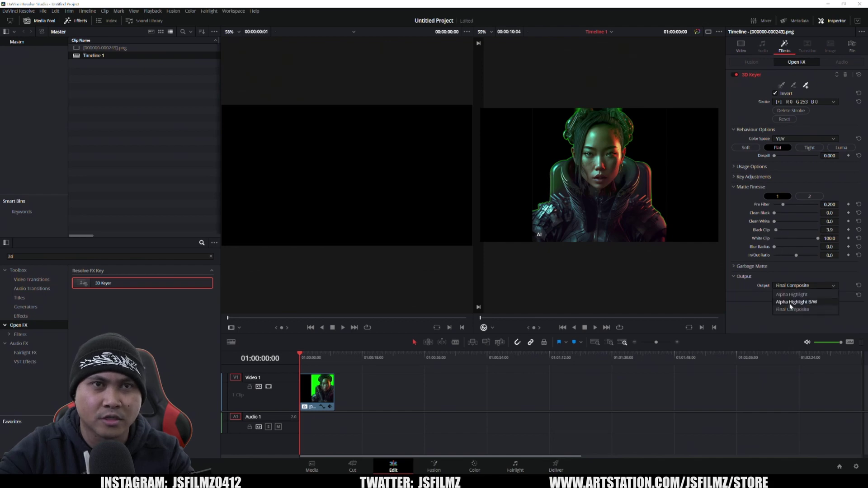
click(797, 302)
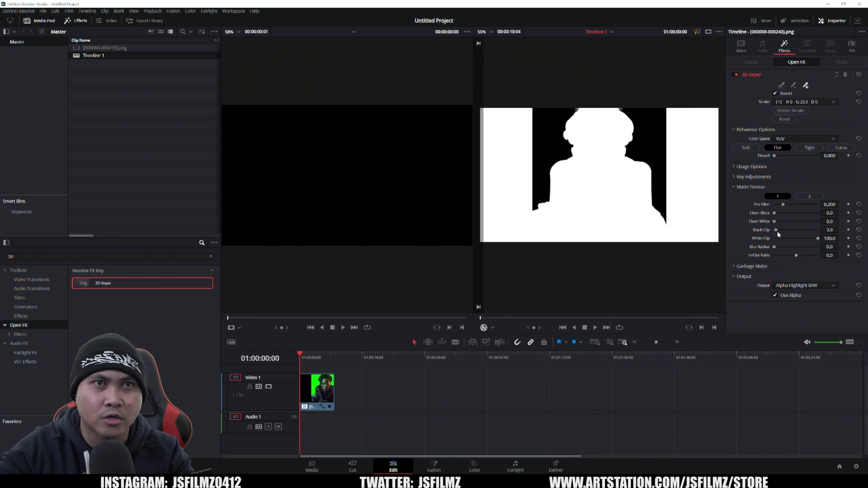
drag(775, 230, 803, 239)
click(805, 285)
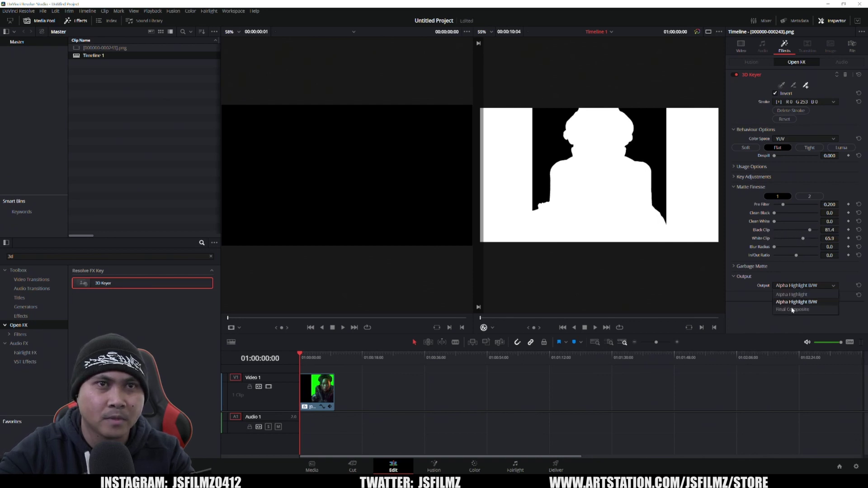
click(800, 311)
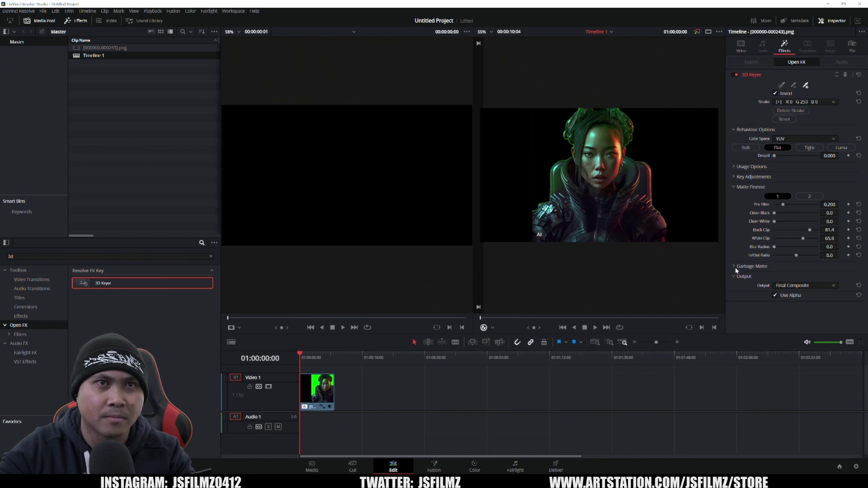
Set Despill to 0.651 and refine the matte with Clean Black 27.1, Clean White 10.9, Blur Radius 1.0 and In/Out Ratio -10.0.
drag(774, 155, 804, 157)
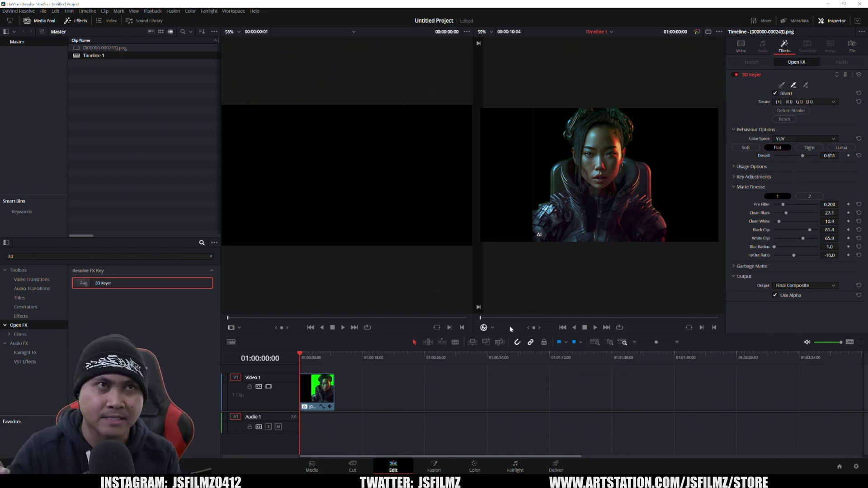
Add an inverted Rectangle garbage matte around the character with Bounding Width 0.569 and Bounding Height 1.100.
scroll(591, 204, down, 1)
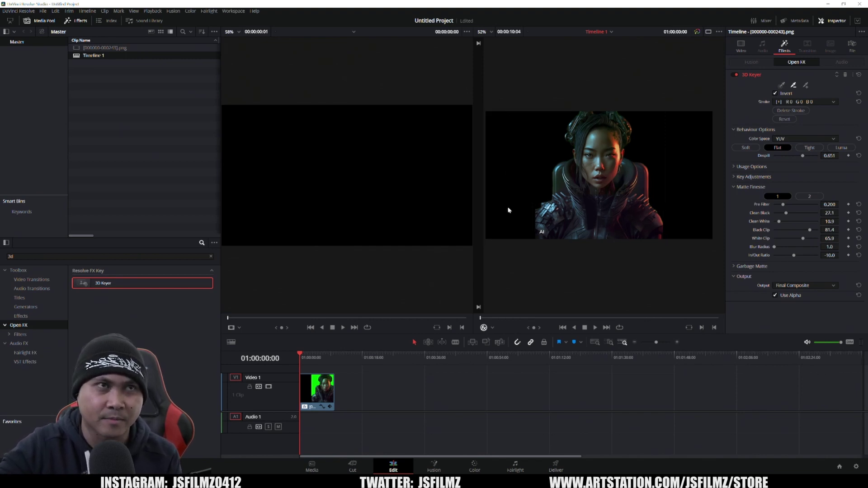
click(734, 267)
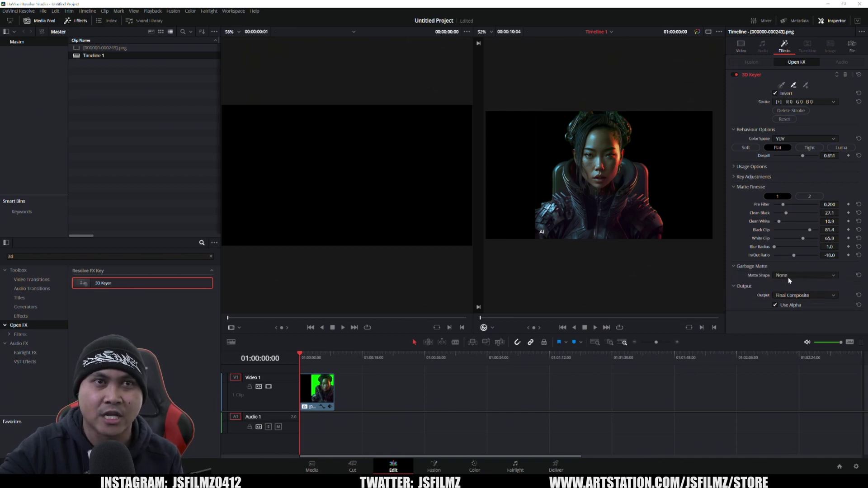
click(791, 292)
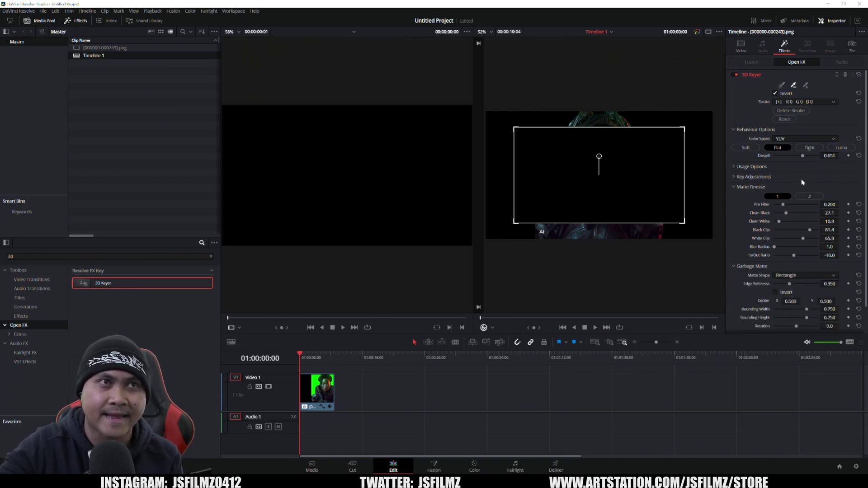
scroll(790, 290, down, 1)
click(775, 272)
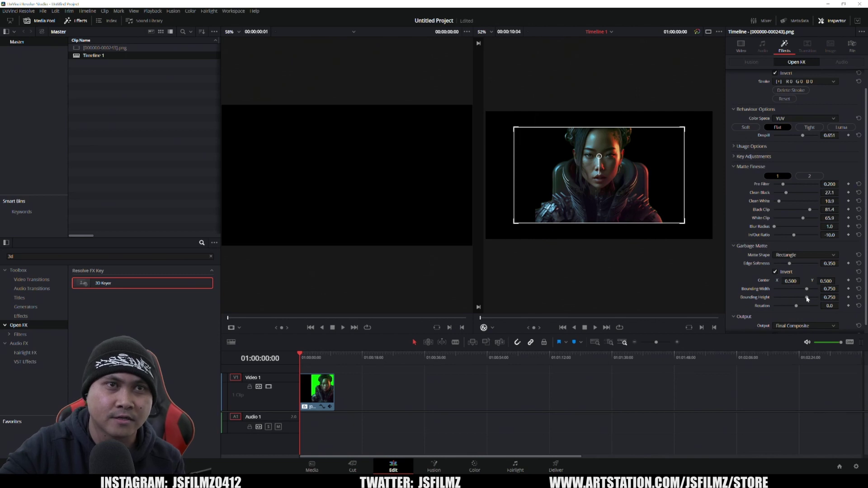
mouse_move(826, 288)
mouse_down()
mouse_move(802, 289)
mouse_move(830, 295)
mouse_up()
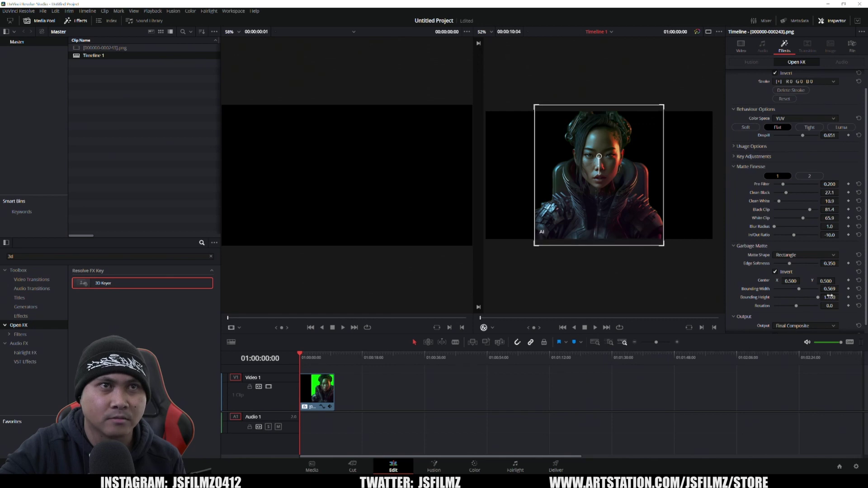
Using the Alpha Highlight B/W output, narrow the garbage matte's Bounding Width to 0.552, then restore the Final Composite output.
scroll(813, 312, down, 1)
click(804, 317)
click(775, 326)
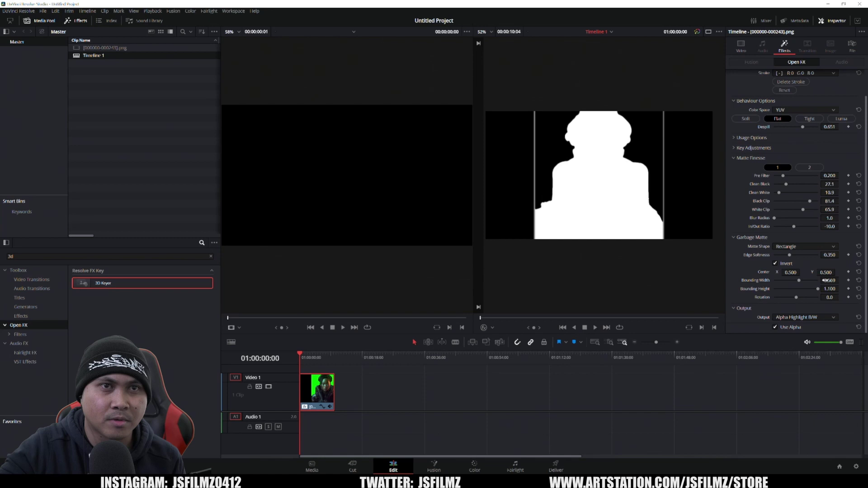
drag(830, 280, 826, 280)
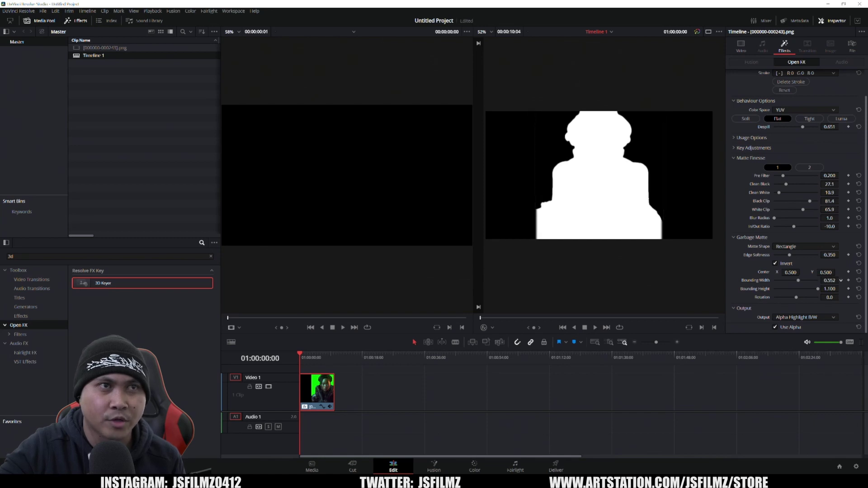
click(554, 440)
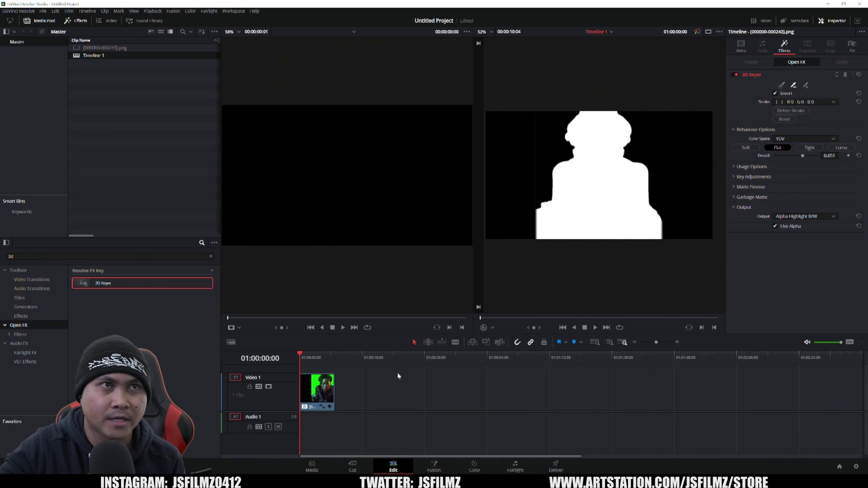
click(791, 225)
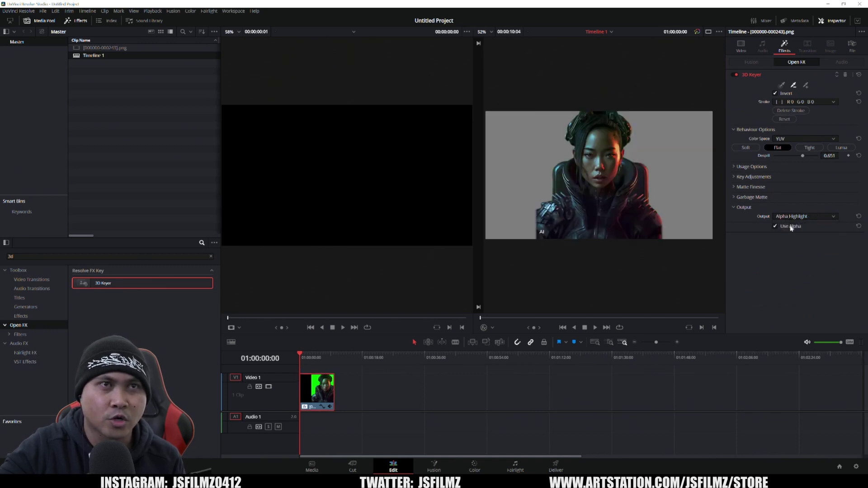
click(792, 240)
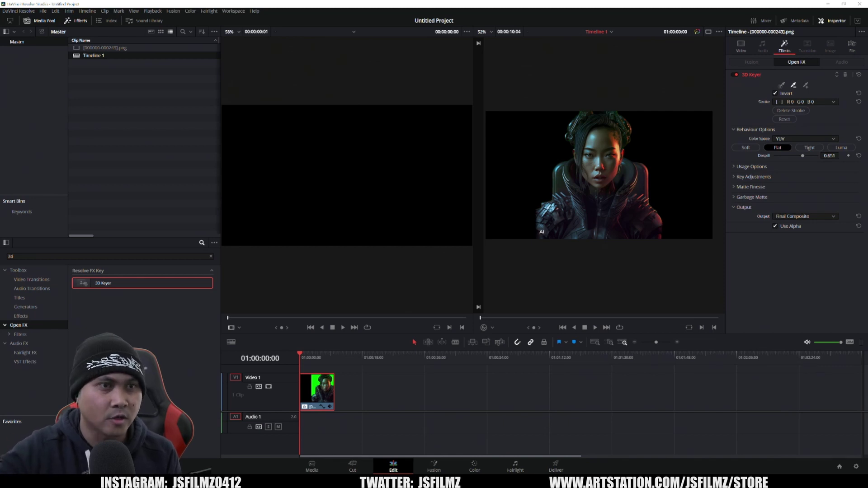
Set the timeline's export format to EXR, add it to the render queue as a new job and render it.
click(556, 468)
click(77, 151)
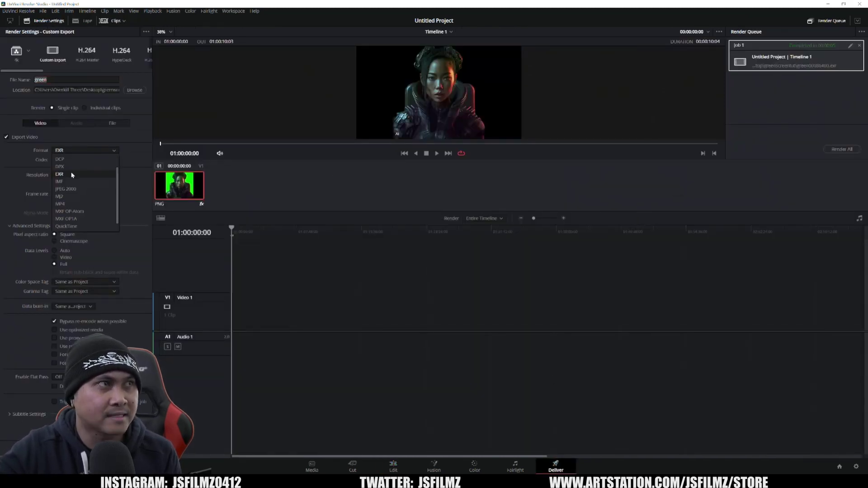
click(71, 174)
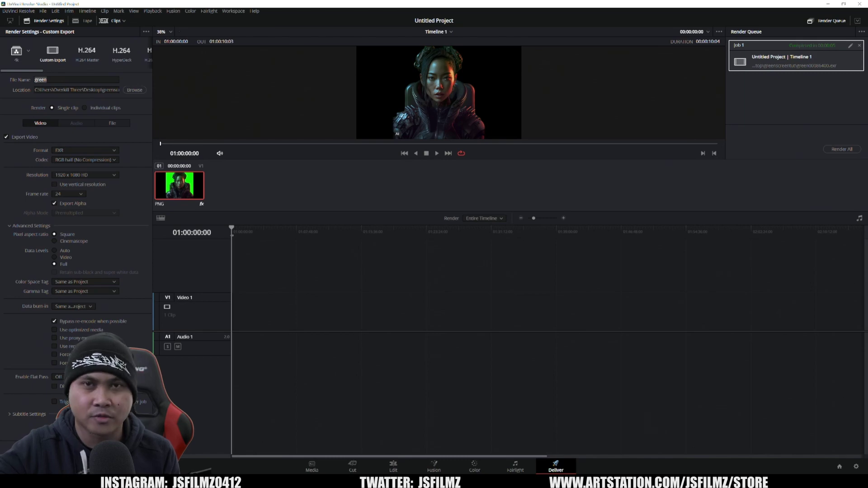
click(121, 449)
click(489, 268)
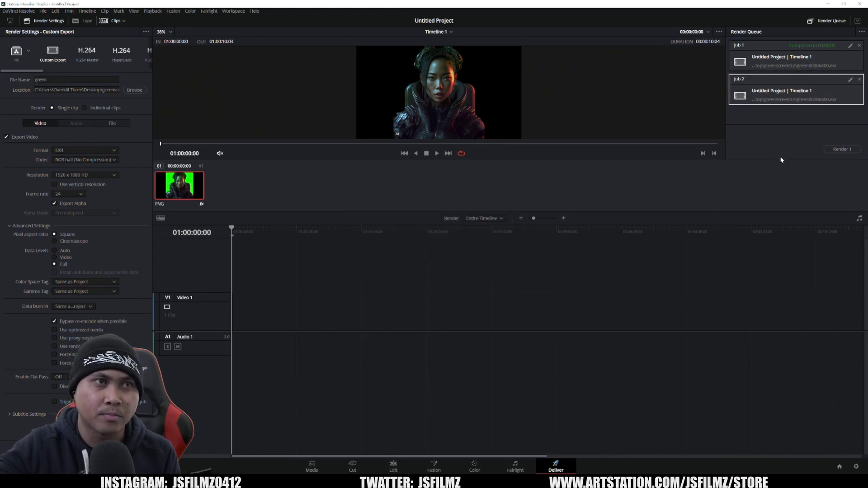
click(840, 150)
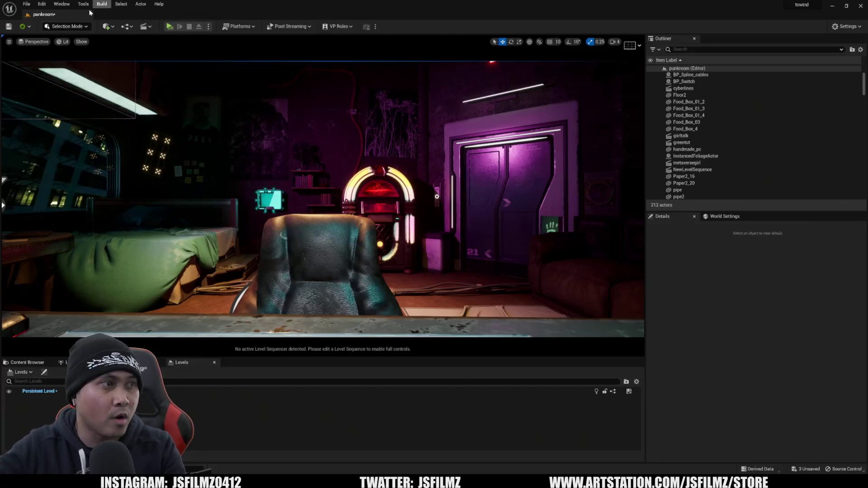
In Unreal Engine, search the plugins for "exr" to check whether Image Sequence Media Player is enabled.
click(42, 4)
click(58, 111)
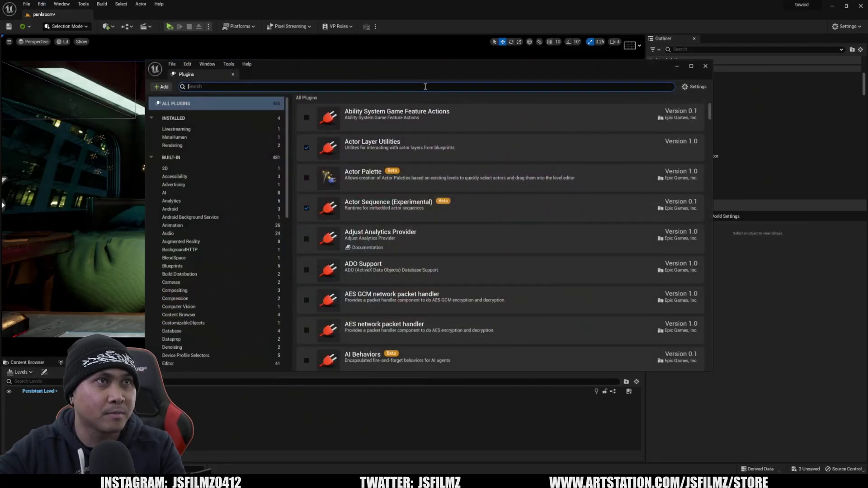
text(exr)
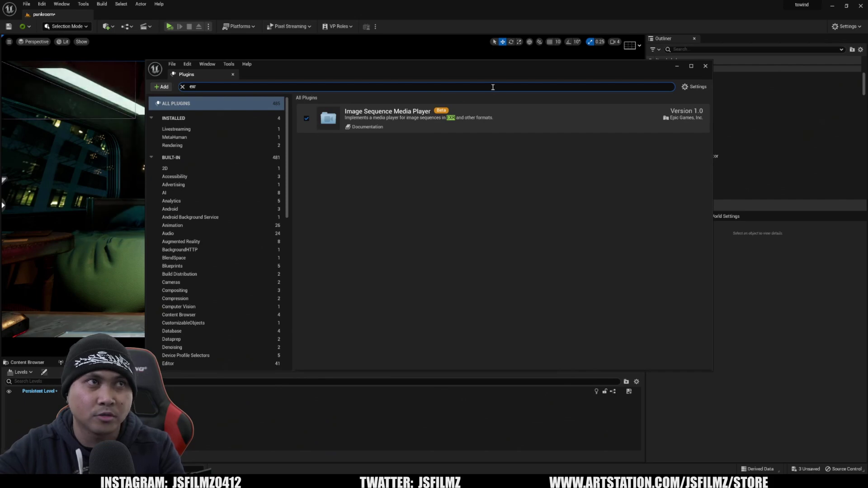
click(705, 66)
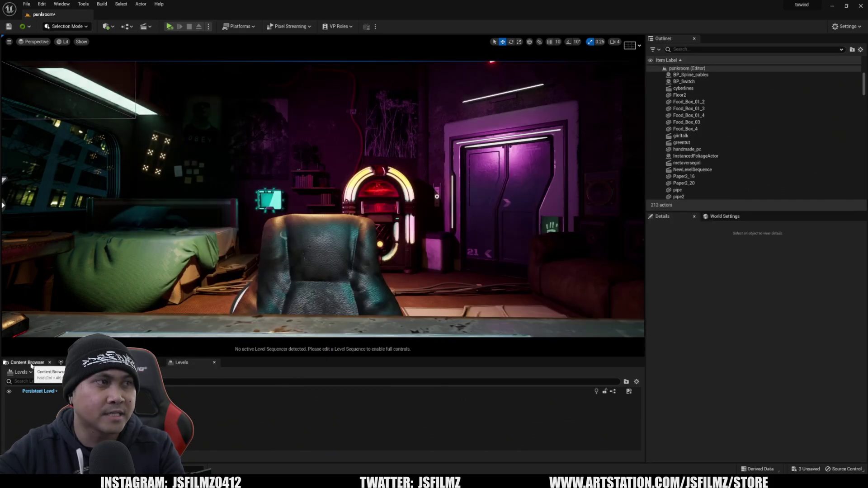
Create an Img Media Source asset named girl in the girls content folder.
click(41, 363)
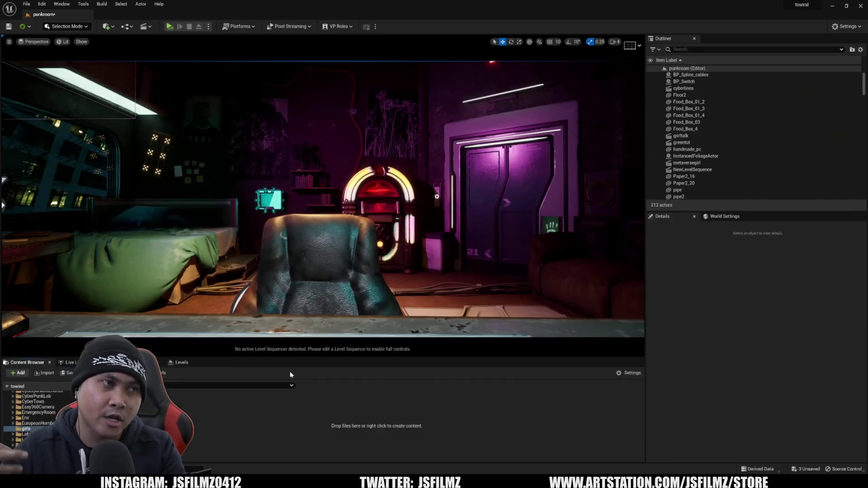
right_click(124, 414)
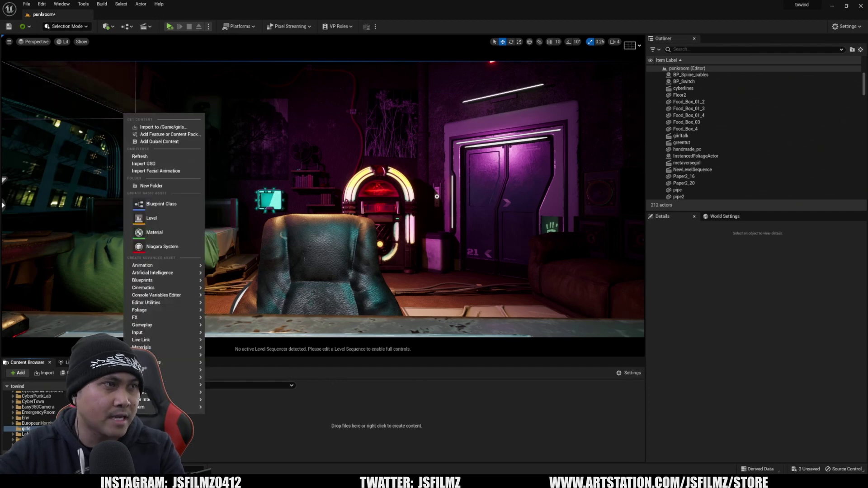
mouse_move(164, 356)
click(246, 336)
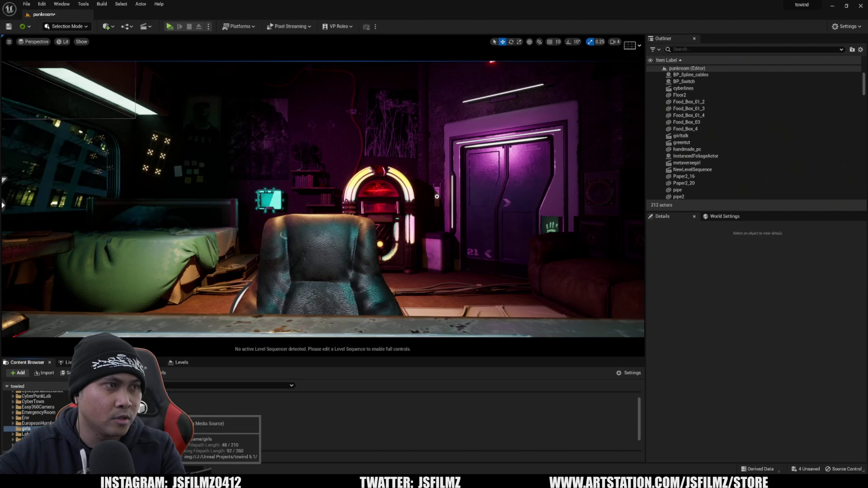
Point the girl media source to green00086400 in the greenscreentut folder, set Frame Rate Override to 24 fps (film), and save it.
double_click(153, 410)
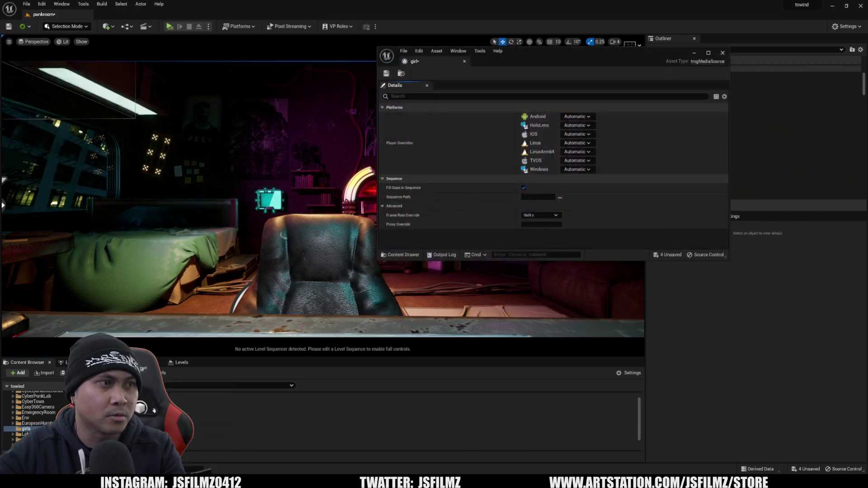
click(560, 198)
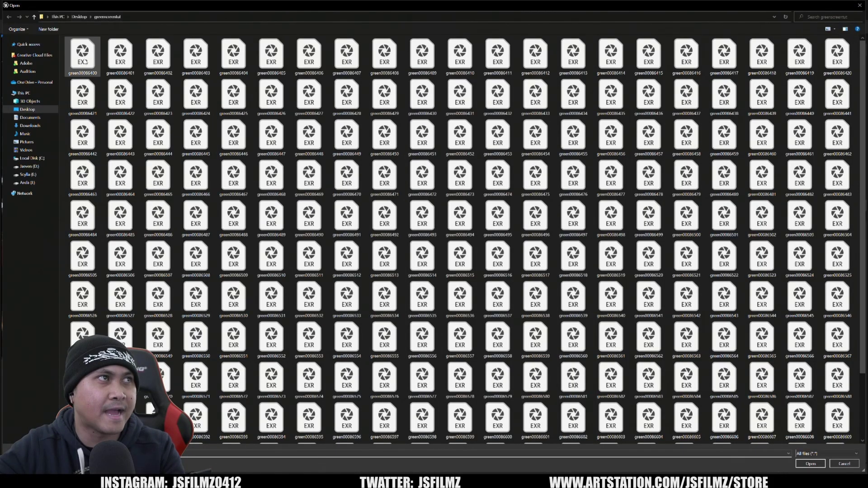
click(85, 62)
click(809, 464)
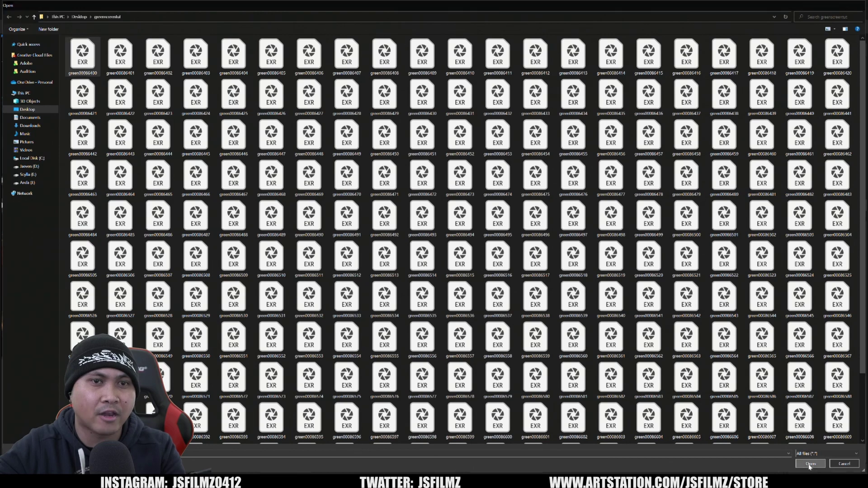
click(540, 215)
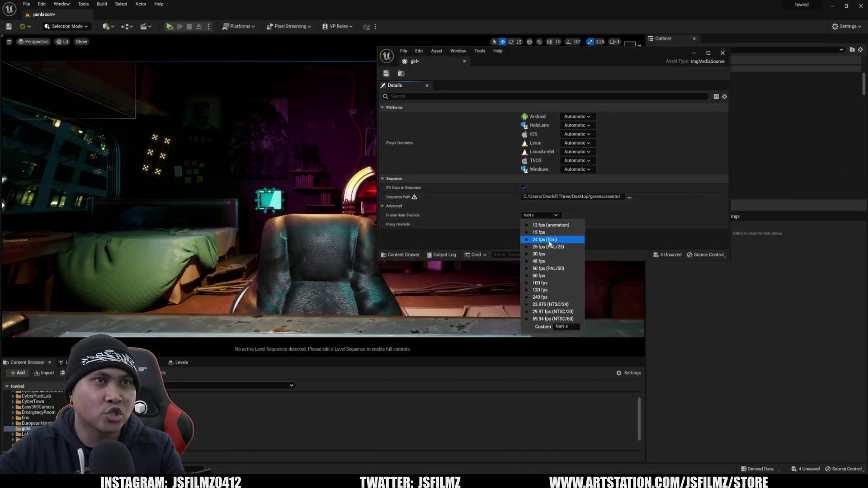
click(546, 240)
click(386, 73)
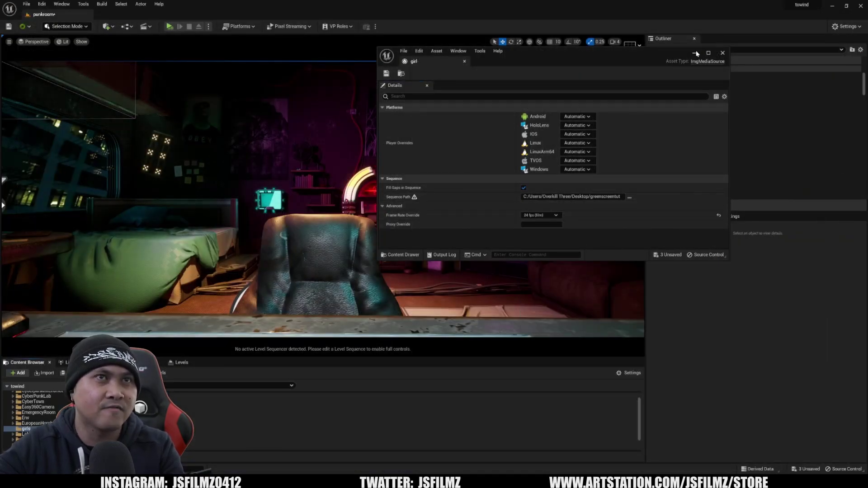
click(464, 61)
Place the girl media source in the level in front of the chair and play the level briefly to preview it.
drag(330, 308, 330, 308)
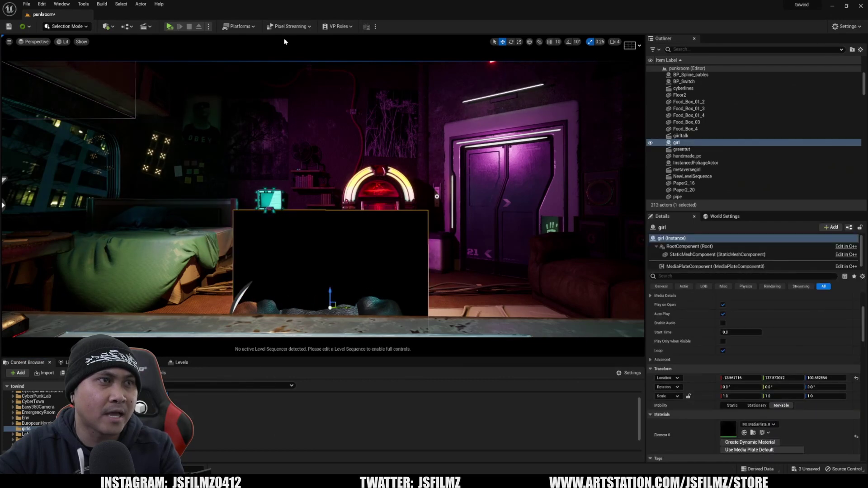
click(169, 27)
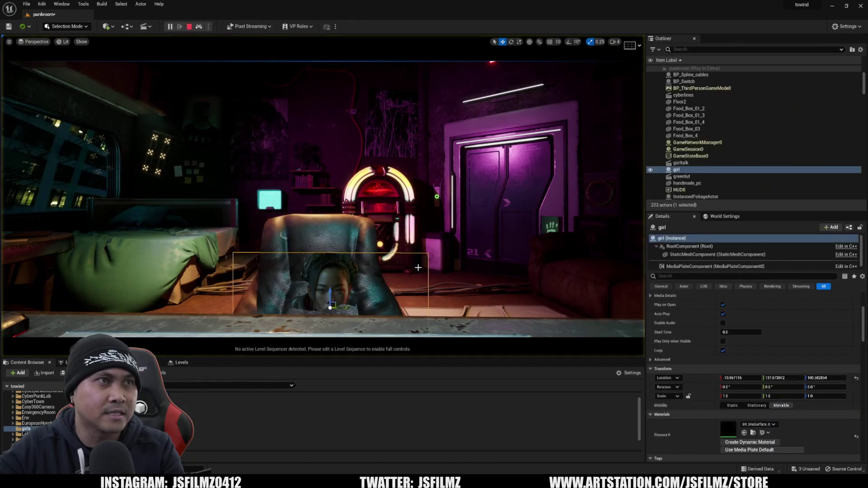
click(190, 26)
Raise the girl media plate to a Z location of about 131 and set its Y scale to 1.78.
right_drag(356, 235, 370, 260)
drag(319, 245, 369, 183)
right_drag(487, 162, 405, 168)
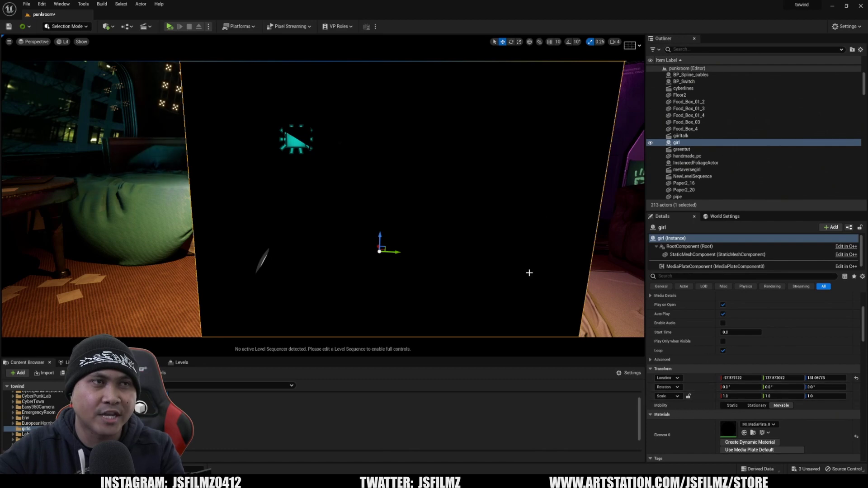
right_drag(488, 158, 494, 156)
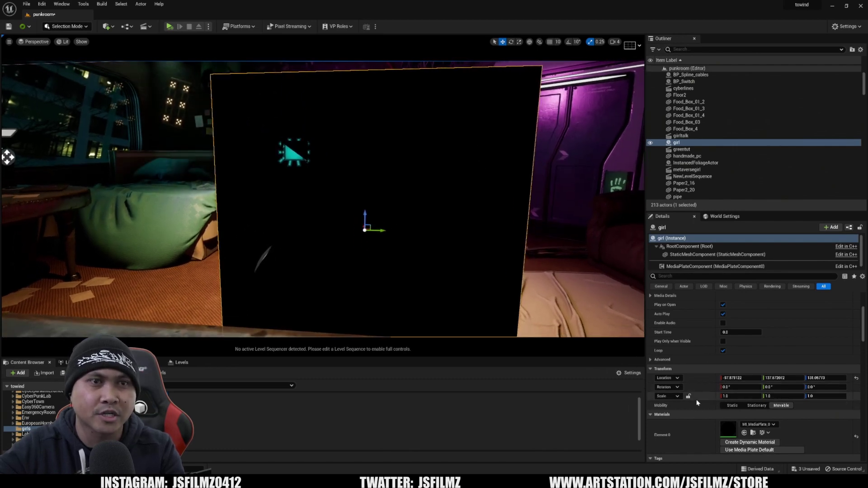
click(773, 396)
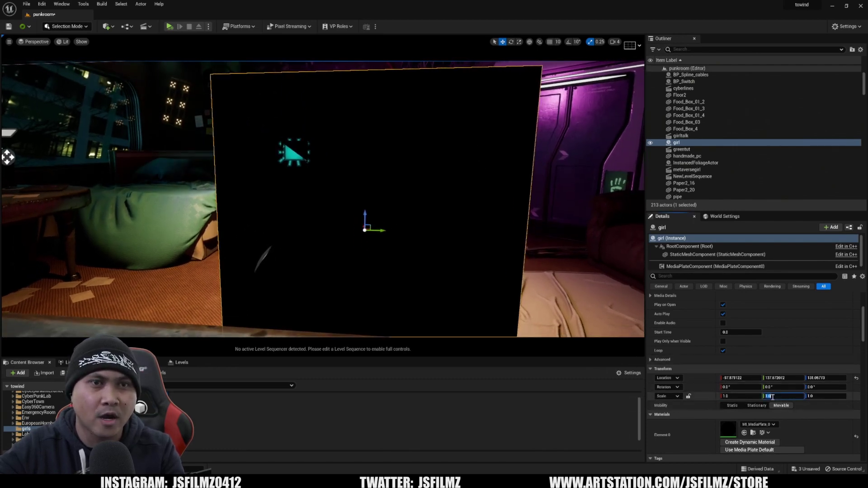
text(1.78)
key(Return)
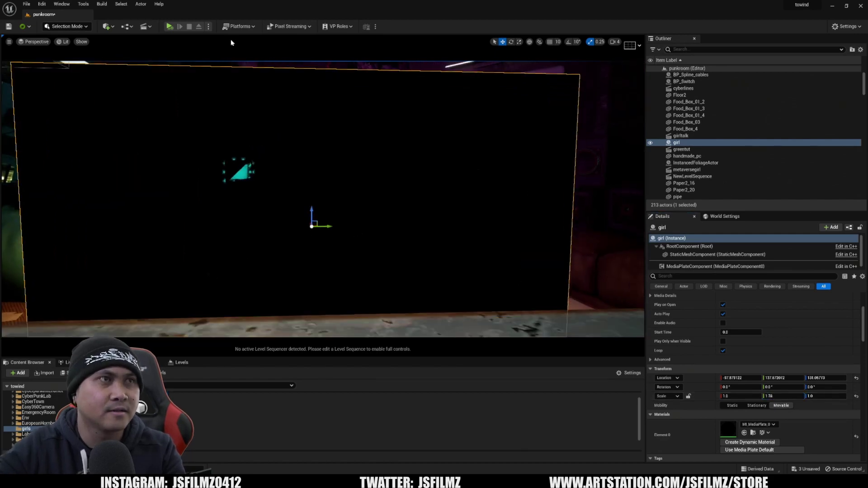
Create a new level sequence and save it as greeentut in the Content folder.
click(145, 26)
click(157, 46)
text(g)
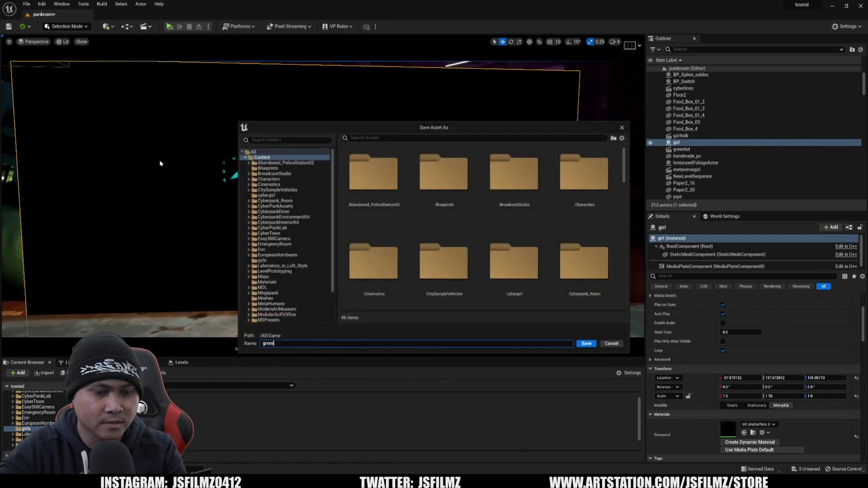
text(reeentut)
key(Return)
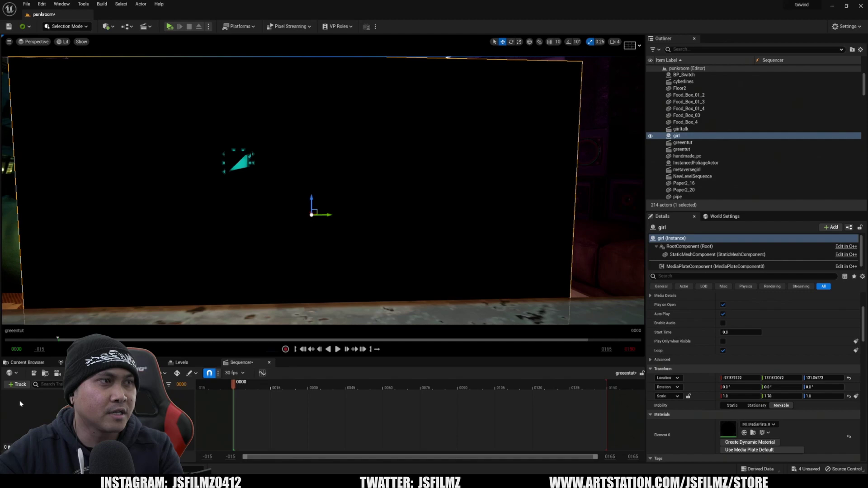
Add the girl media plate actor to the greeentut level sequence.
click(18, 385)
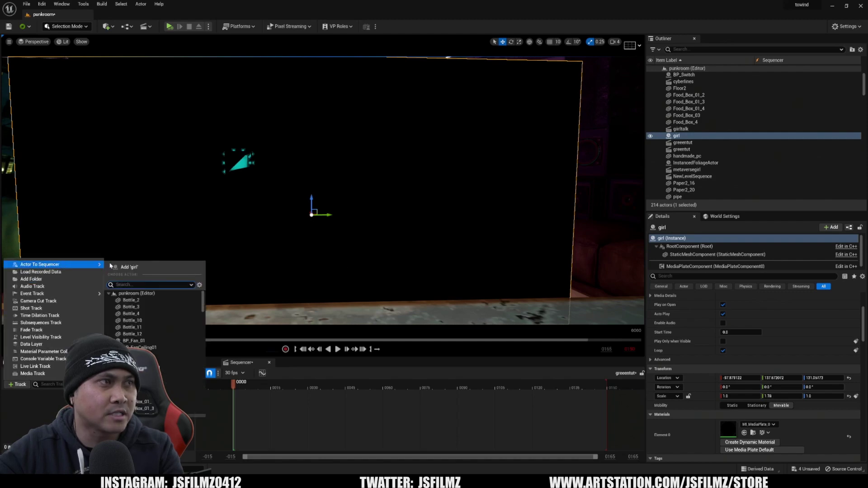
click(135, 268)
click(478, 254)
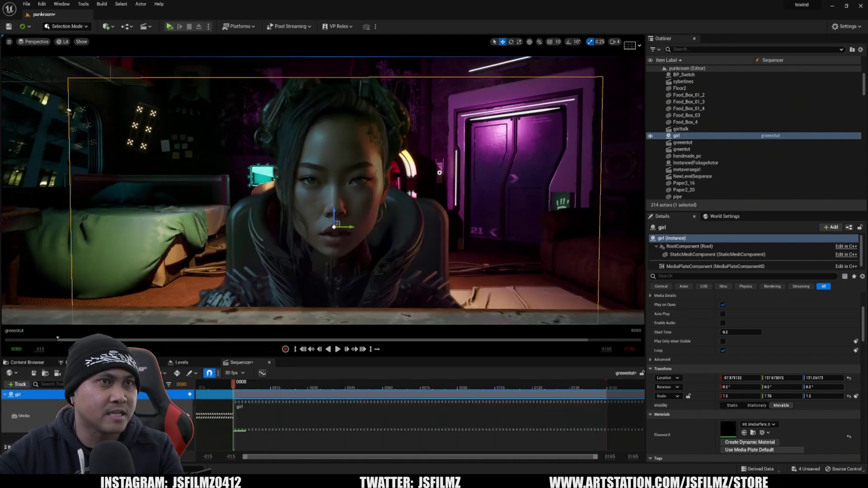
Raise the girl plate slightly to a Z location of about 138 and create a cine camera in the greeentut sequence.
drag(335, 214, 318, 193)
right_drag(318, 193, 345, 197)
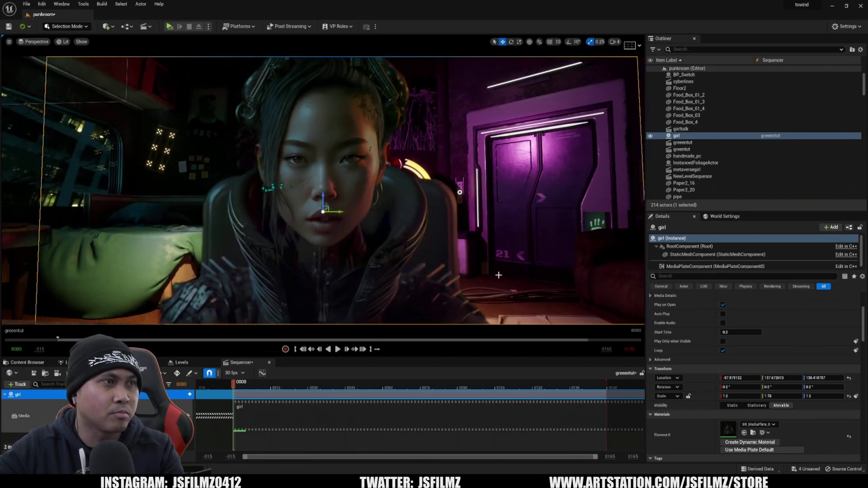
click(58, 373)
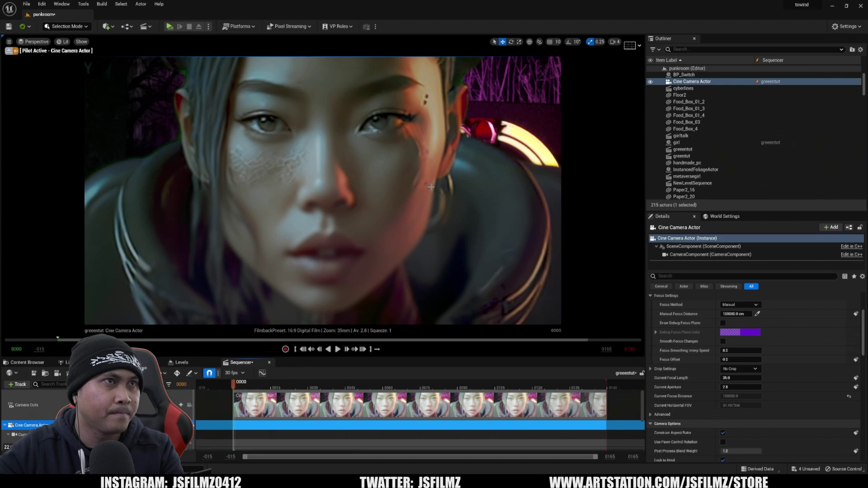
right_drag(392, 183, 392, 145)
Split the viewport into two side-by-side panes and show the Cine Camera Actor's view in the second one.
click(9, 41)
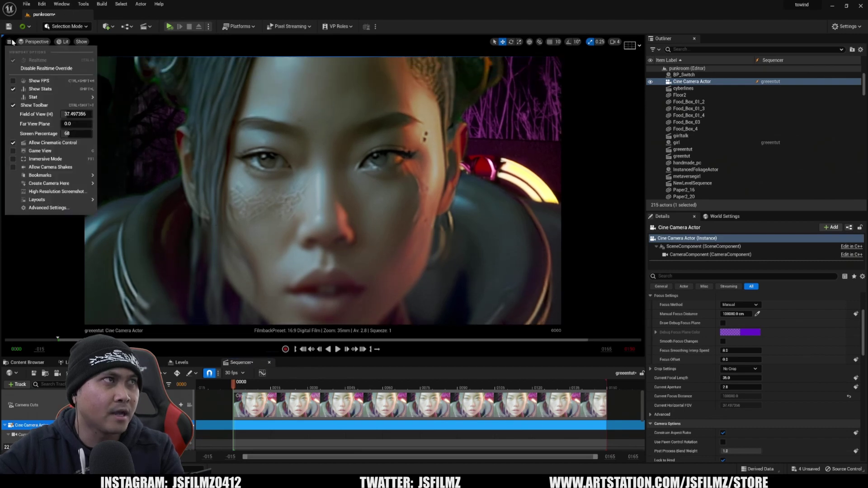
mouse_move(56, 201)
click(109, 248)
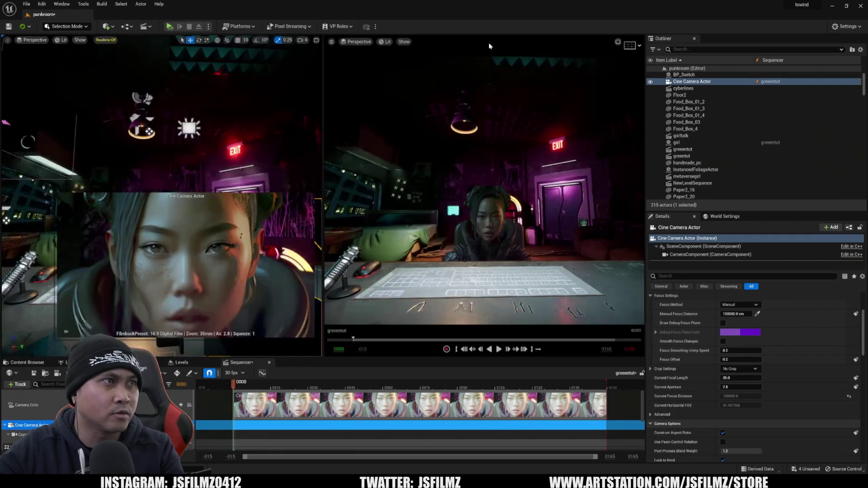
click(357, 41)
click(377, 118)
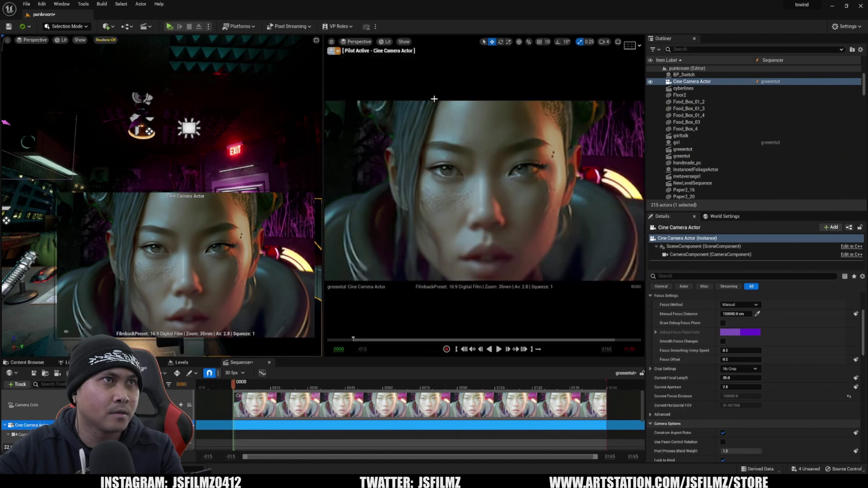
Set the Cine Camera Actor's Y and Z rotation to 0 and raise the camera slightly.
right_drag(158, 171, 217, 172)
right_drag(104, 177, 102, 177)
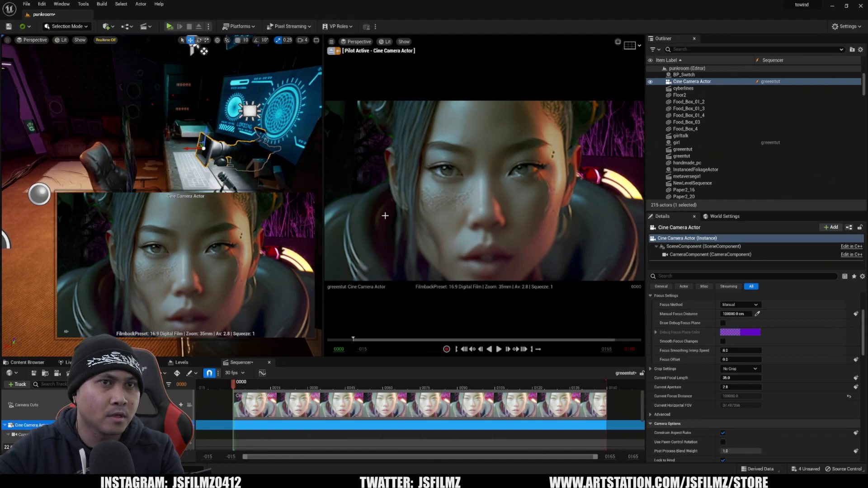
scroll(825, 378, up, 5)
click(783, 313)
text(0)
key(Return)
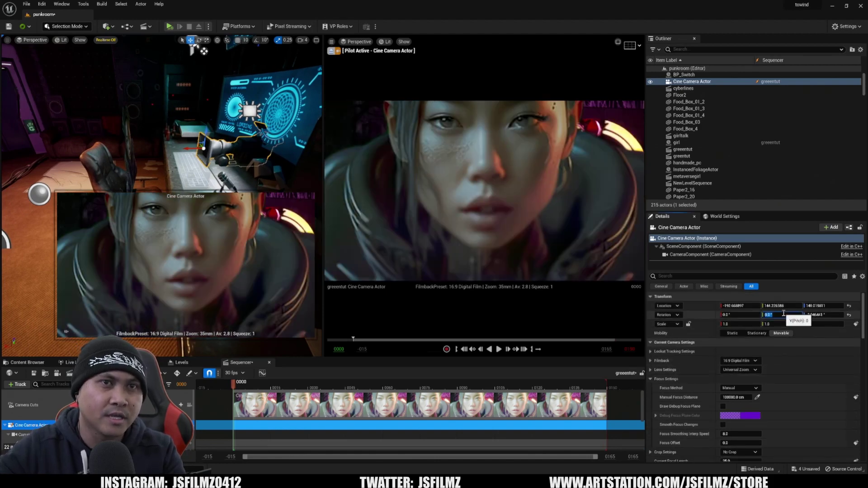
key(Tab)
text(0)
key(Return)
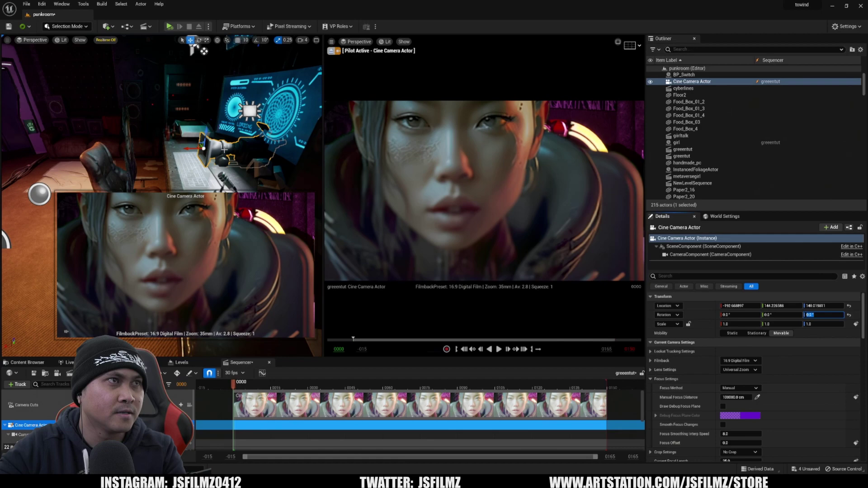
drag(206, 135, 207, 124)
Tilt the girl plate to a Y rotation of about -6.3° and move it back to an X location of about -67.
right_drag(194, 154, 186, 154)
click(187, 154)
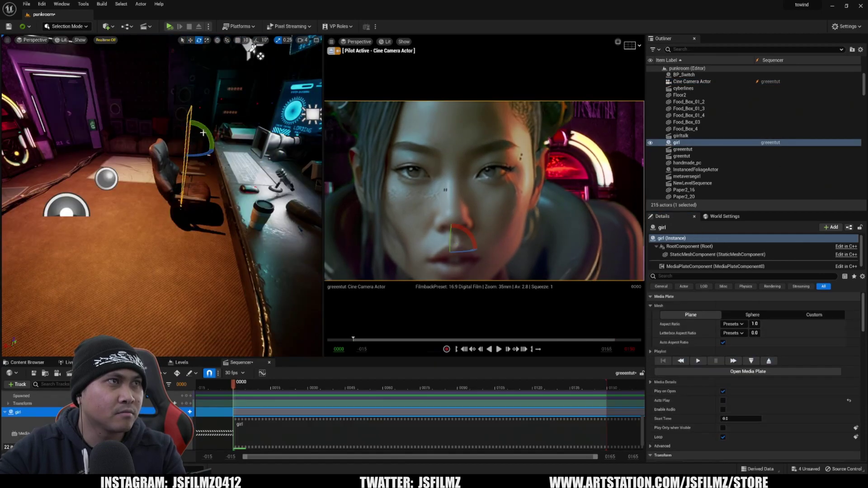
drag(203, 133, 153, 146)
key(w)
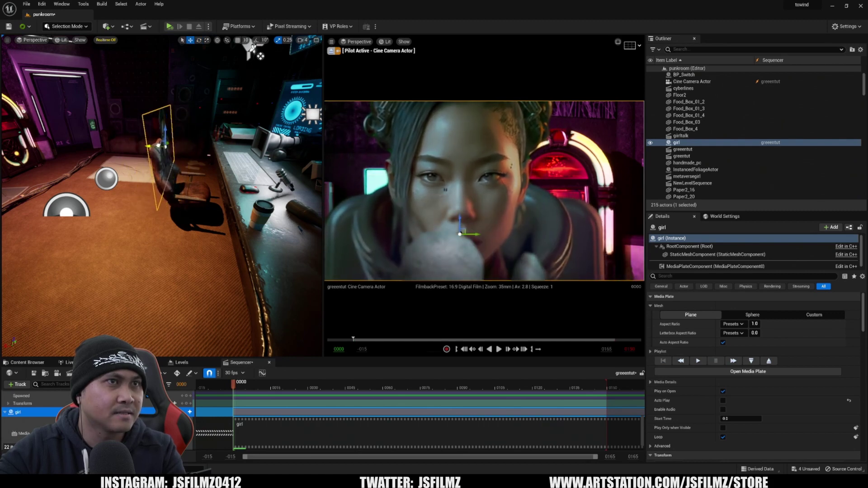
key(d)
mouse_move(178, 147)
right_down()
mouse_move(101, 153)
mouse_move(179, 146)
right_up()
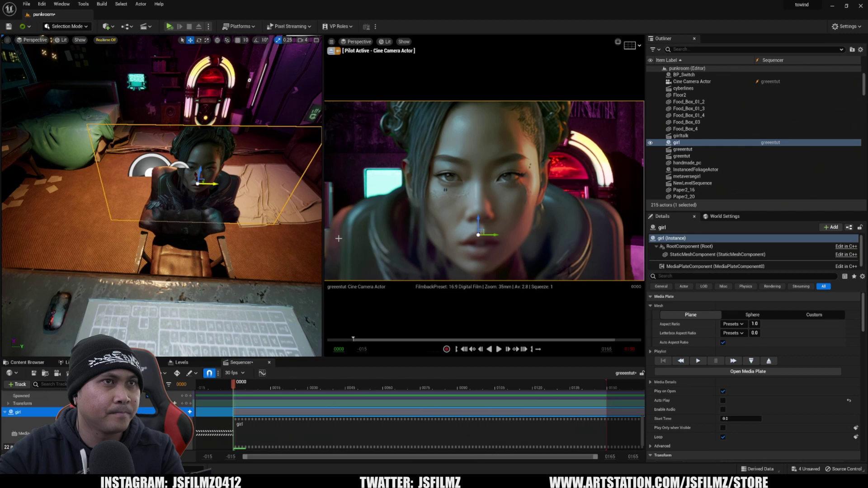
Scale the girl plate down proportionally to an X scale of 0.8775 and shift it to a Y location of about 129.
scroll(705, 353, down, 5)
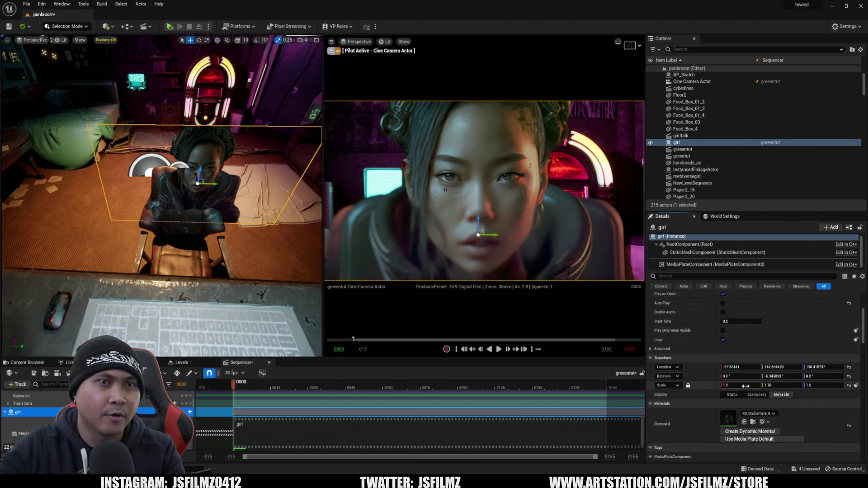
mouse_move(737, 384)
mouse_down()
mouse_move(705, 386)
mouse_move(752, 385)
mouse_up()
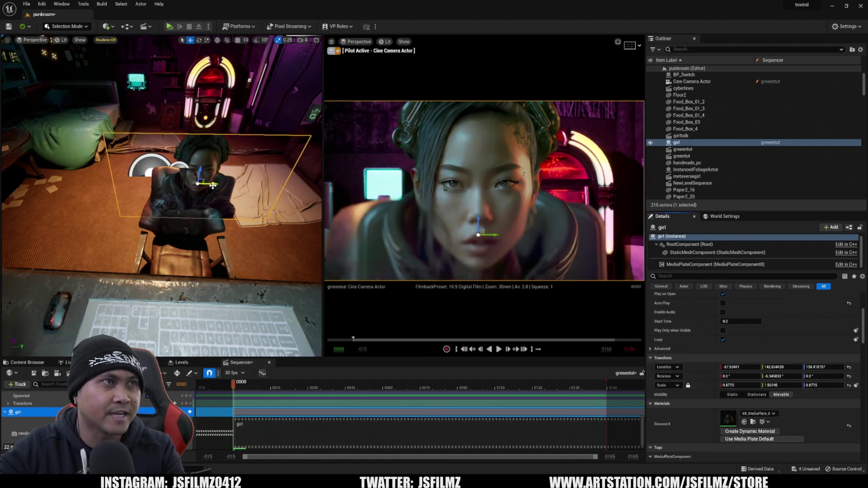
drag(213, 186, 199, 184)
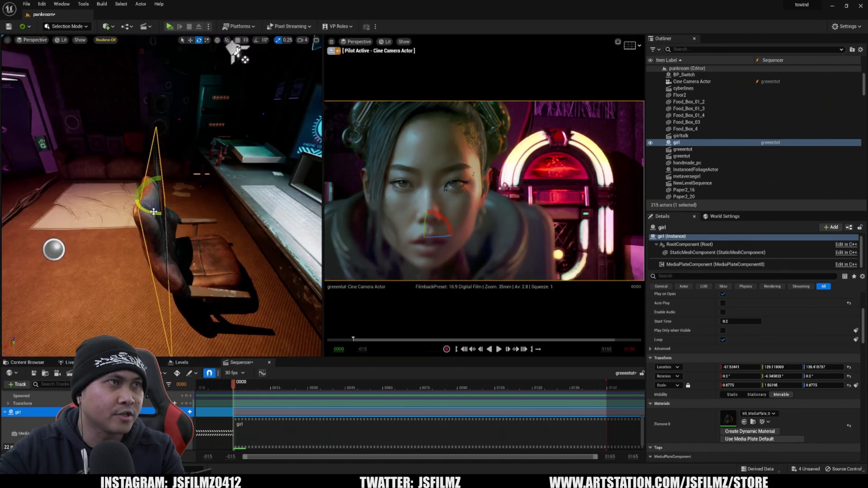
Turn the girl plate to a Z rotation of about 1.7° and pull the Cine Camera Actor back for a wider framing.
drag(154, 212, 145, 210)
right_drag(393, 64, 382, 64)
Hide the SM_Office_chair behind the girl plate by turning off its Visible rendering property.
click(144, 227)
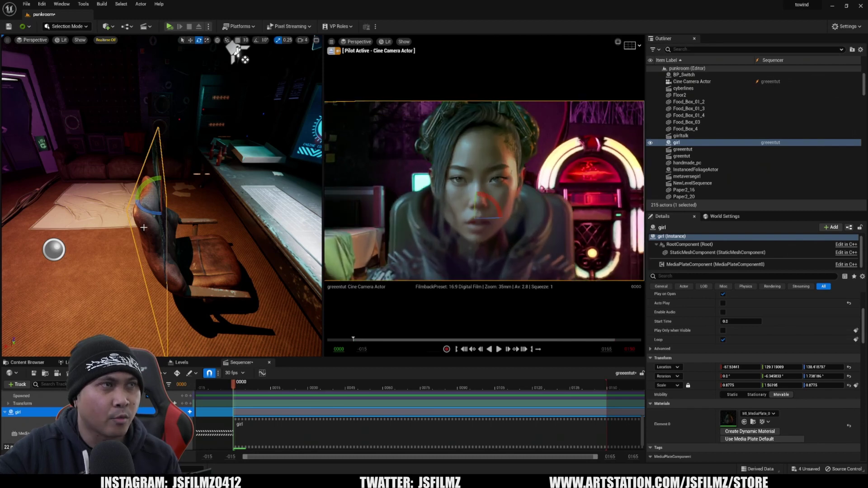
click(145, 229)
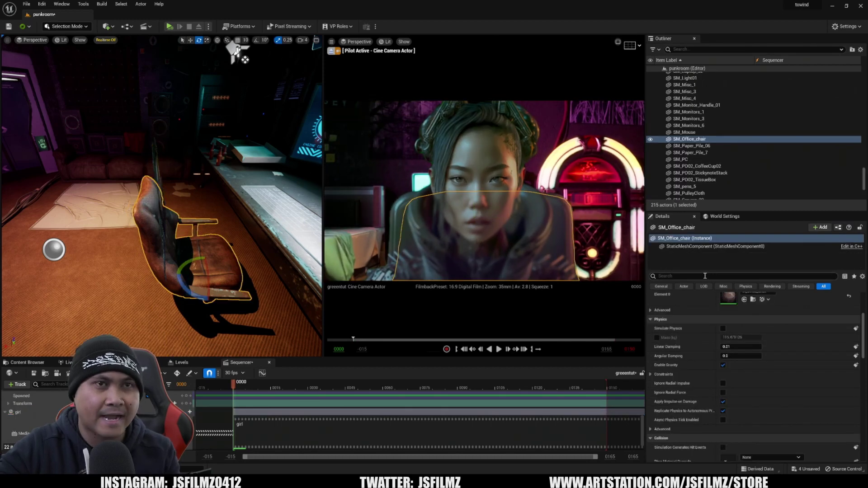
text(vis)
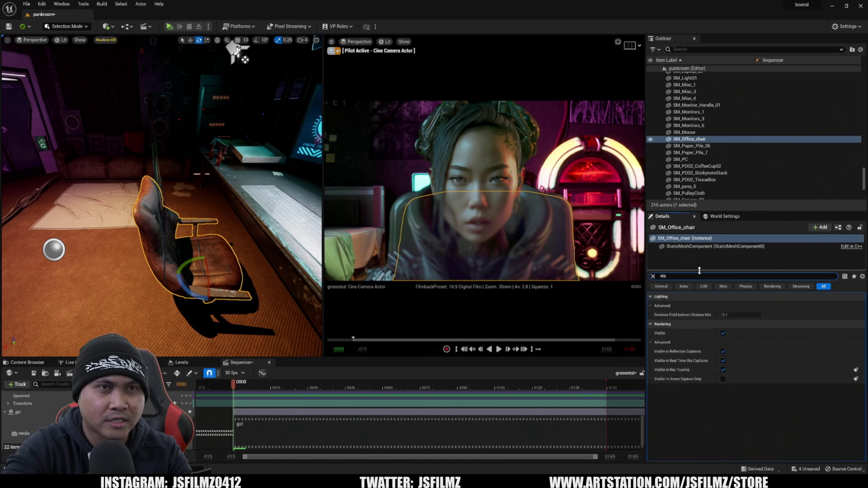
click(722, 334)
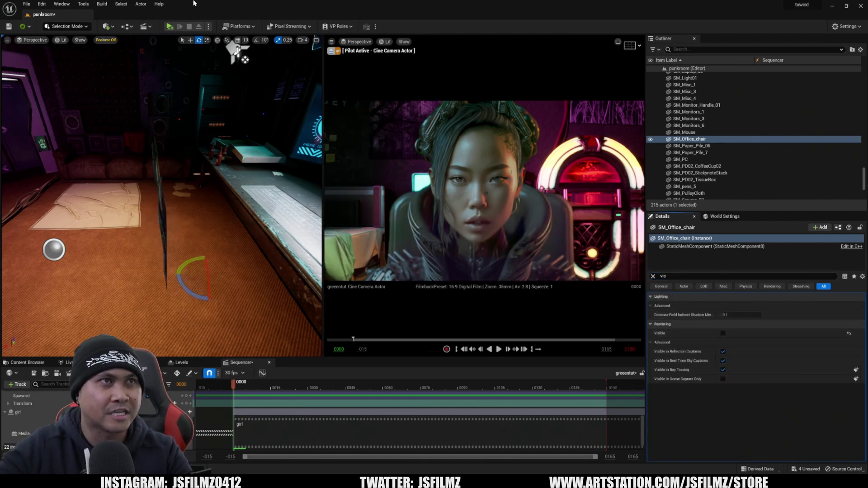
click(631, 46)
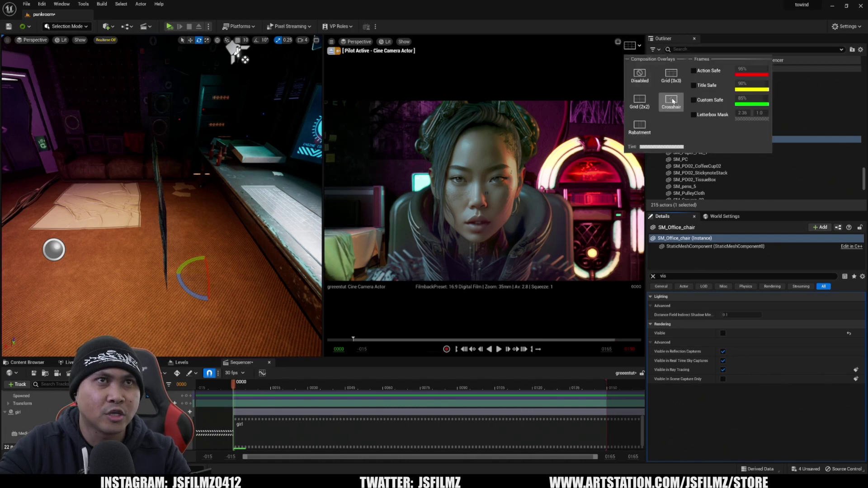
click(541, 143)
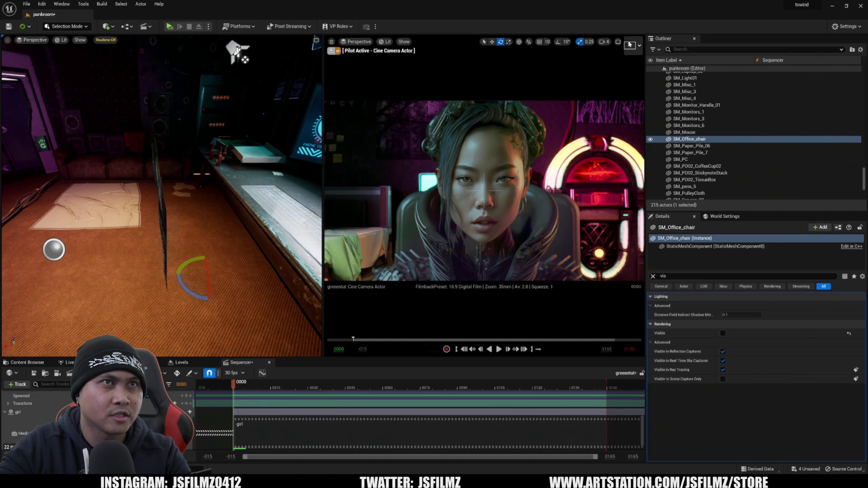
click(630, 45)
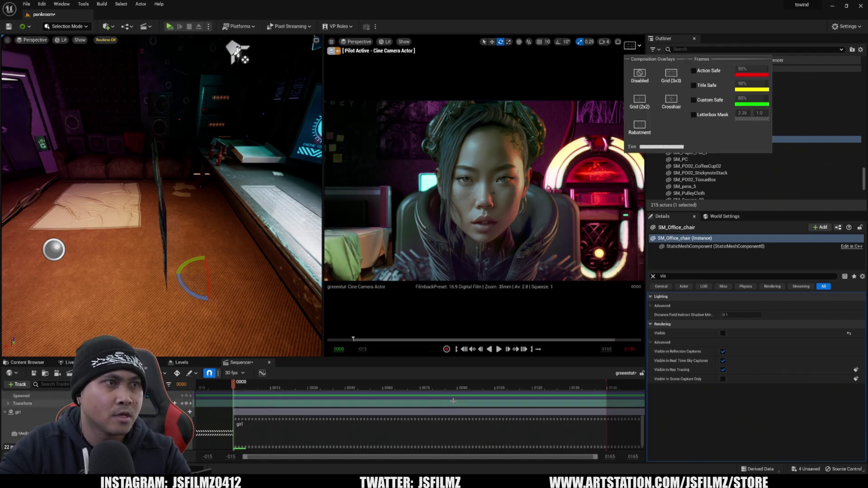
Set the sequence display rate to 24 fps (film) and extend the playback range to the end of the girl media clip.
click(253, 427)
click(235, 373)
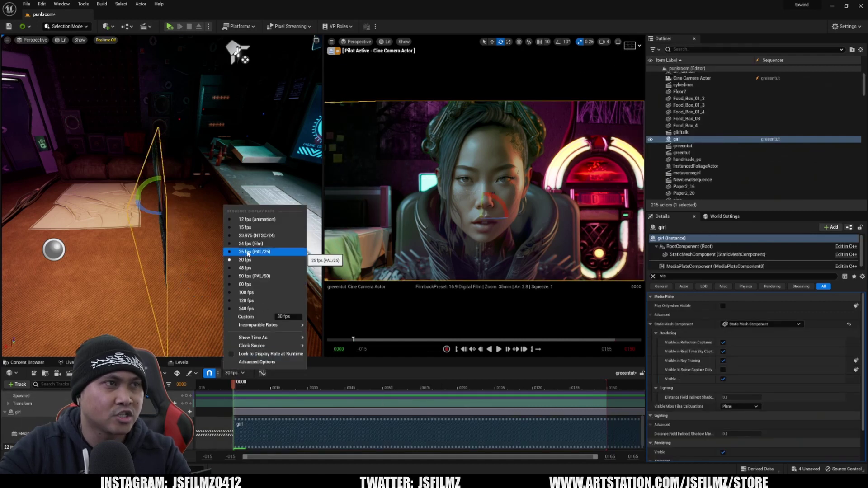
click(249, 244)
ctrl+scroll(335, 415, down, 8)
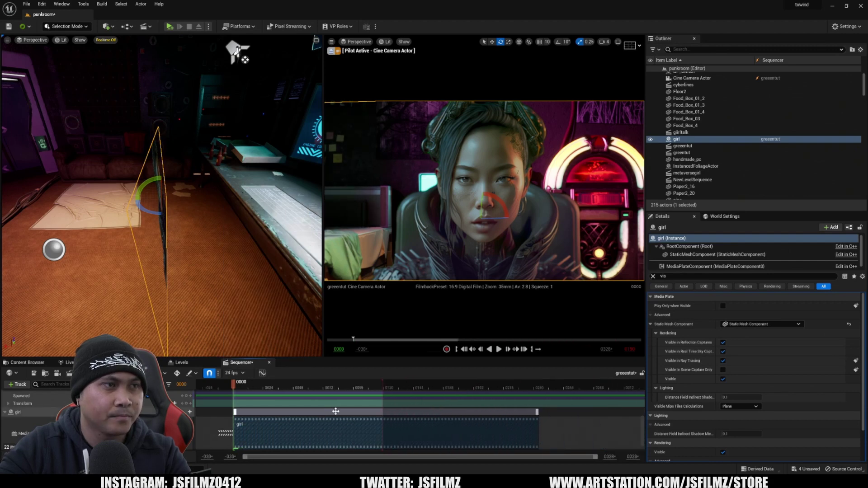
drag(320, 389, 410, 388)
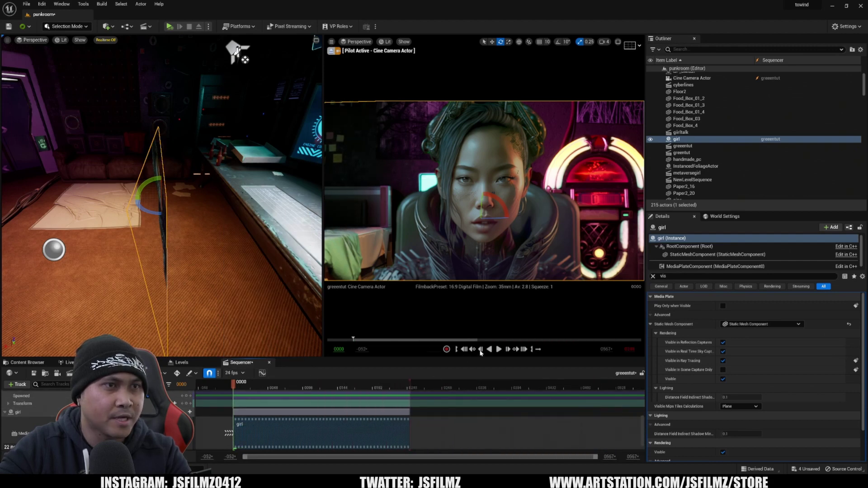
Play the sequence for a few seconds to preview the girl clip through the cine camera.
click(499, 350)
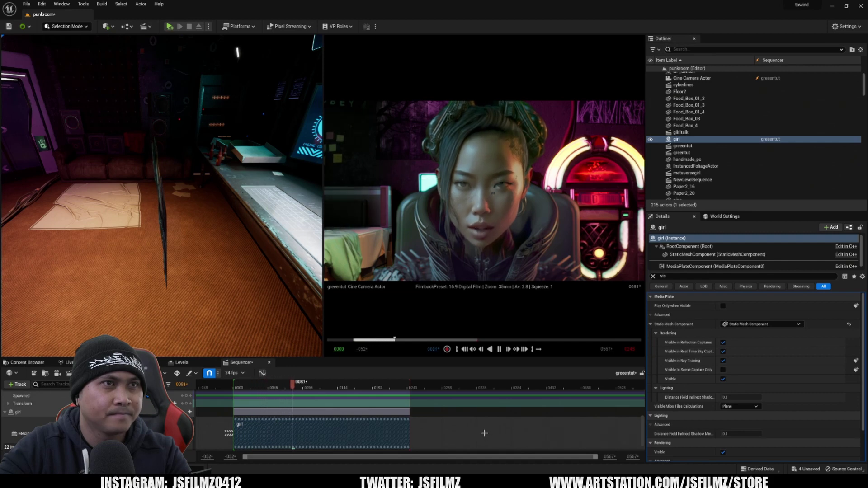
click(499, 349)
Search the project settings for "blur" to check whether Motion Blur is enabled, and close the settings.
click(37, 4)
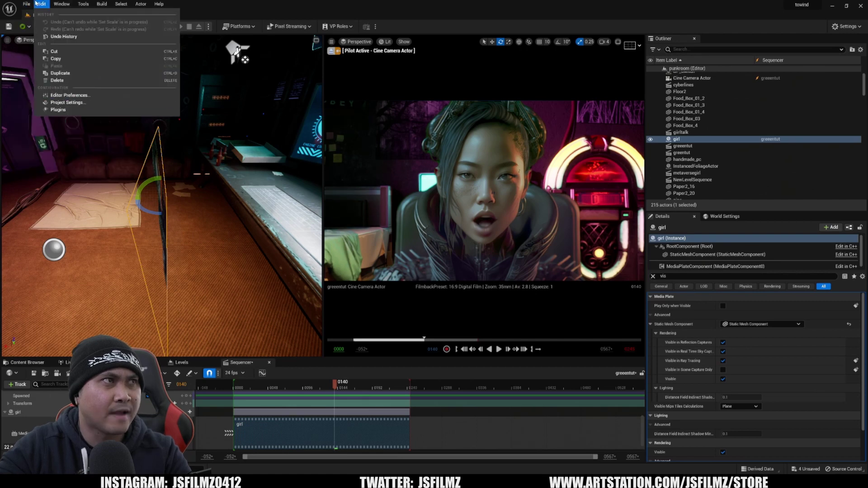
click(68, 102)
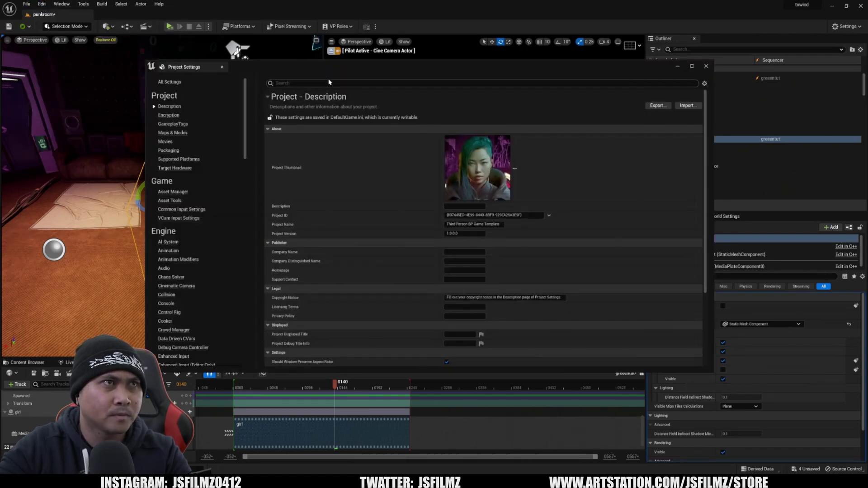
click(329, 82)
text(blur)
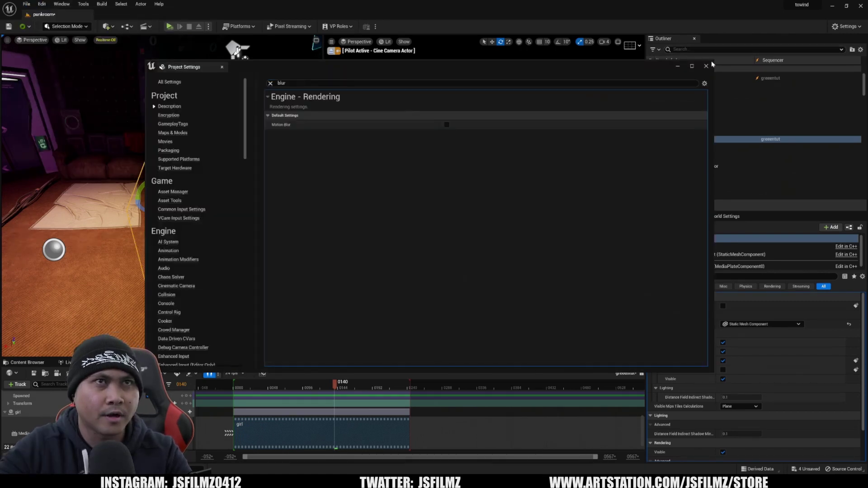
click(706, 66)
Move the playhead to frame 45 and clear the "vis" filter from the girl plate's properties.
click(266, 385)
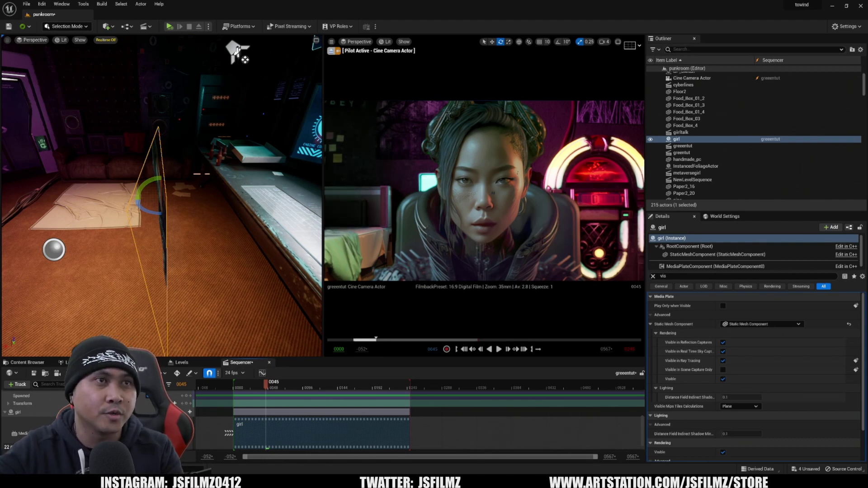
key(g)
scroll(755, 354, down, 3)
scroll(753, 348, up, 3)
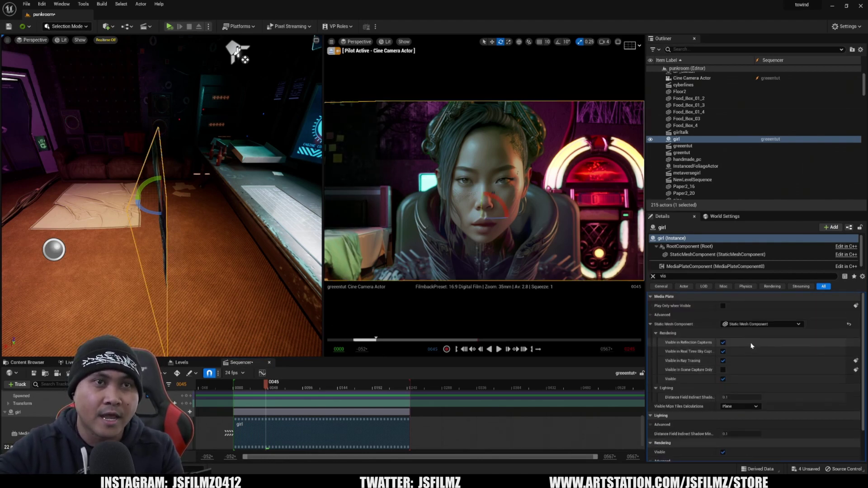
click(653, 276)
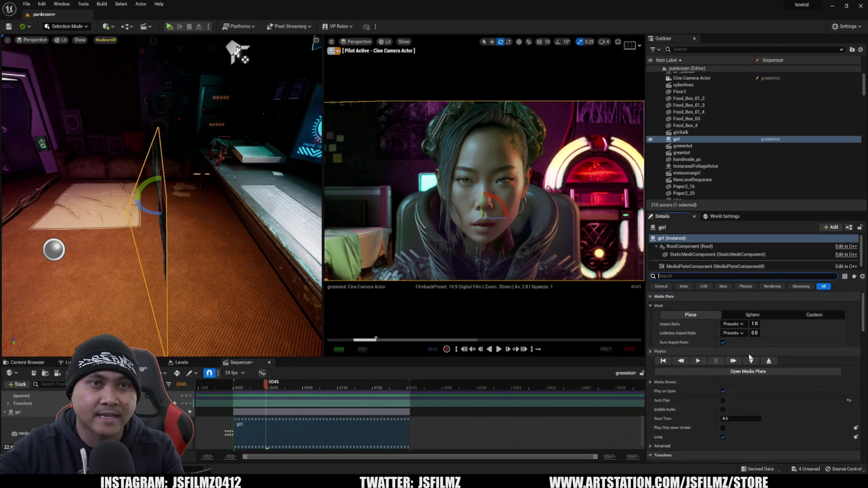
Open the girl plate's MI_MediaPlate_0 material instance and locate its parent material M_MediaPlate in the content folders.
scroll(749, 361, up, 2)
scroll(749, 361, down, 3)
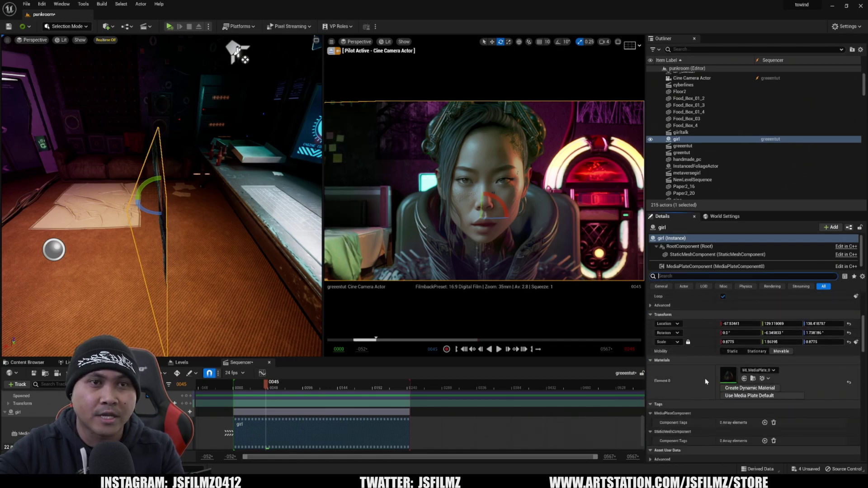
click(753, 378)
double_click(727, 376)
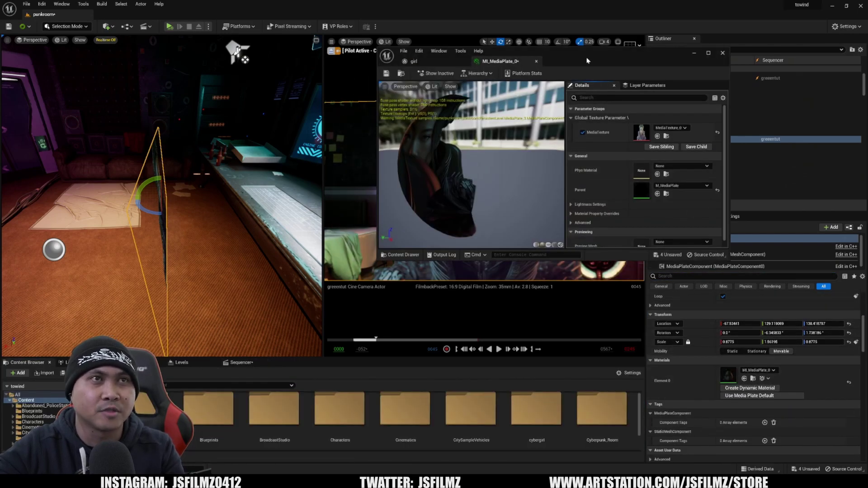
drag(586, 60, 565, 77)
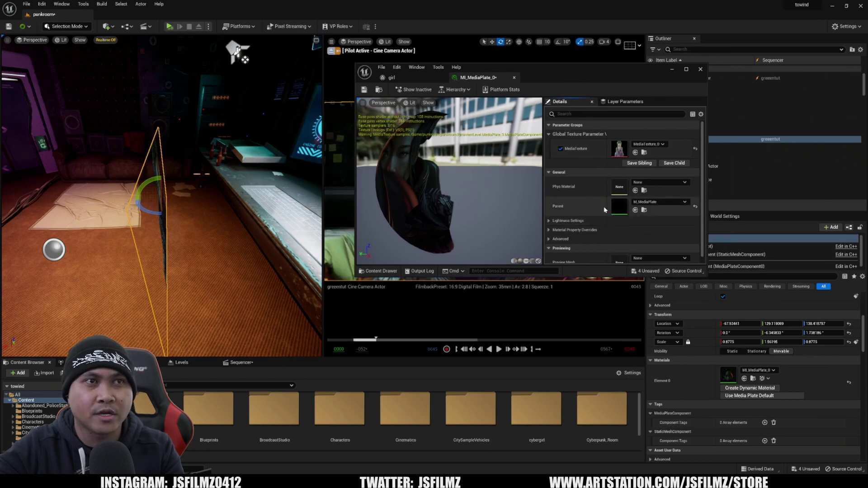
click(644, 210)
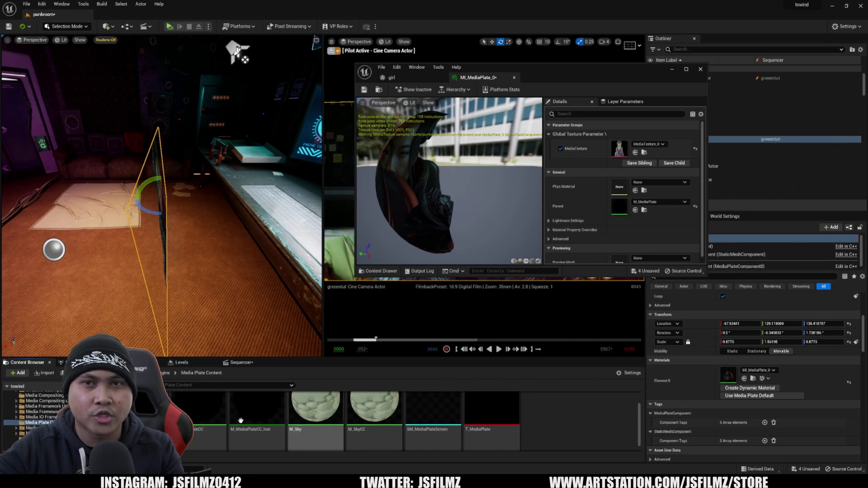
Set M_MediaPlateCC as the parent of MI_MediaPlate_0, save it, and enable its Contrast, Exposure and Hue parameters.
drag(208, 417, 619, 209)
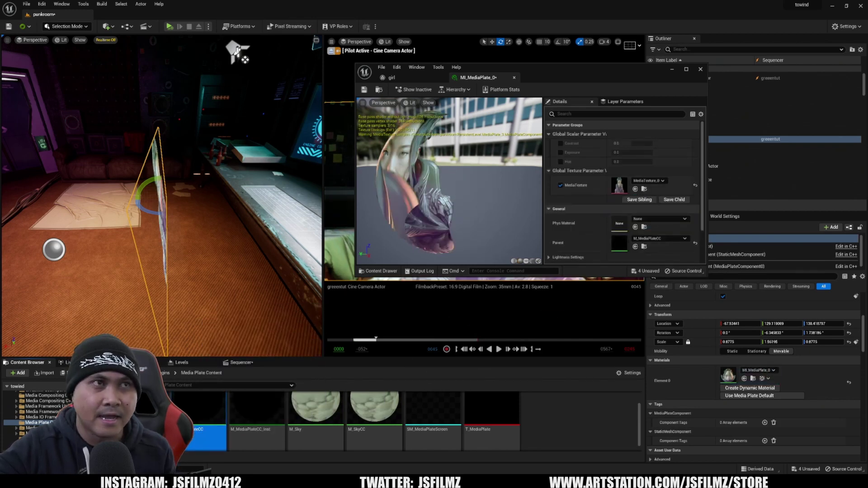
click(363, 90)
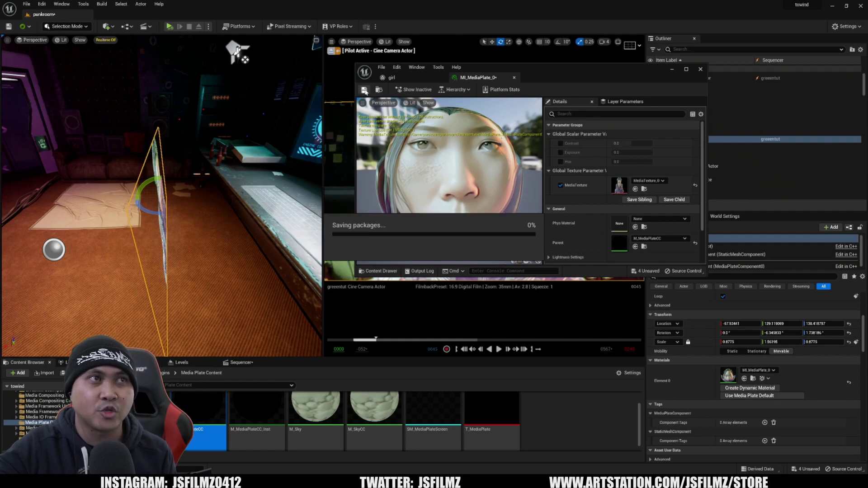
click(560, 143)
click(560, 152)
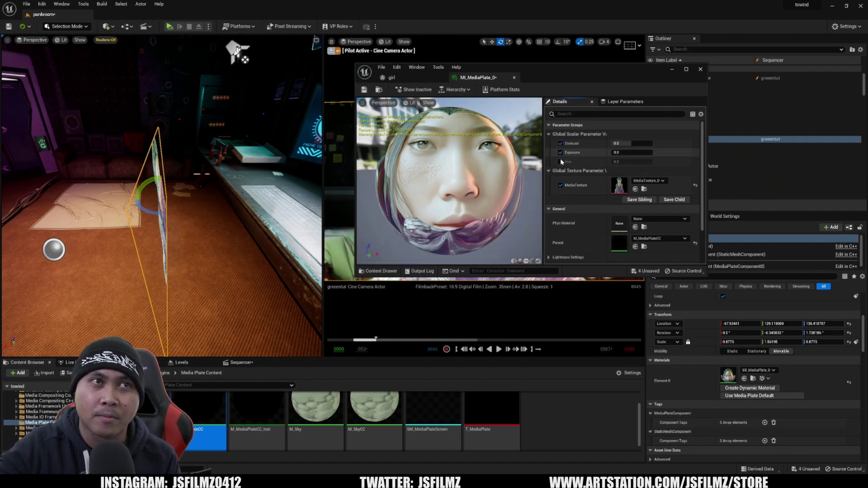
click(561, 161)
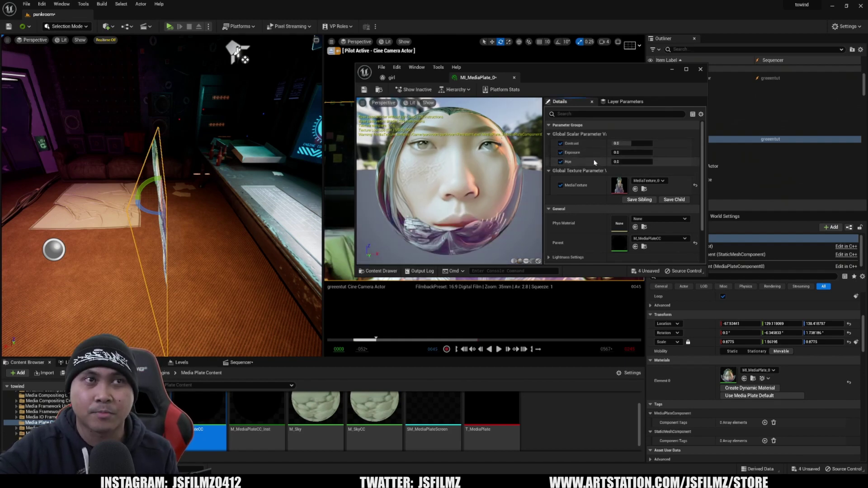
With the camera view uncovered, try Exposure values of -4 and -5 on the girl plate's material instance and settle on -3.
right_drag(287, 178, 147, 179)
drag(606, 70, 215, 92)
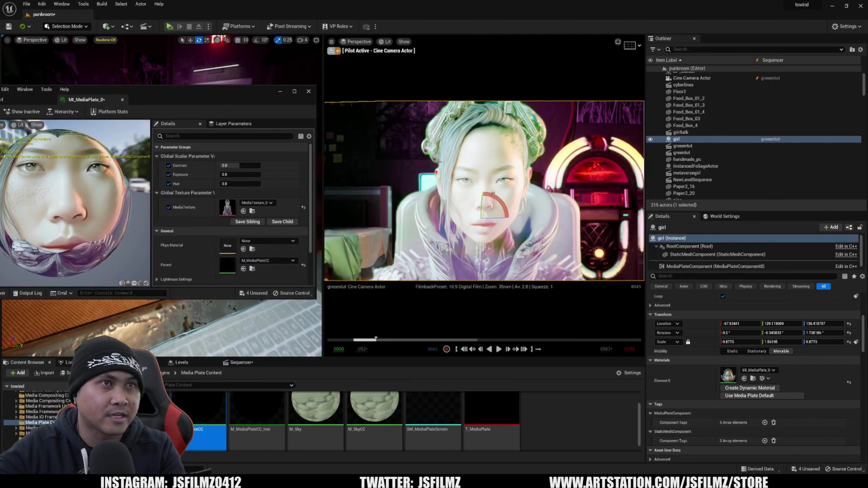
click(231, 176)
text(-4)
key(Return)
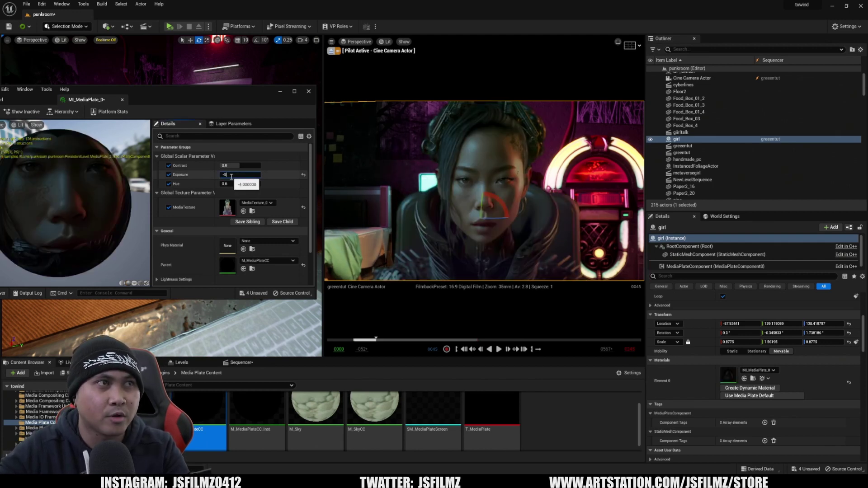
text(-5)
key(Return)
text(-3)
key(Return)
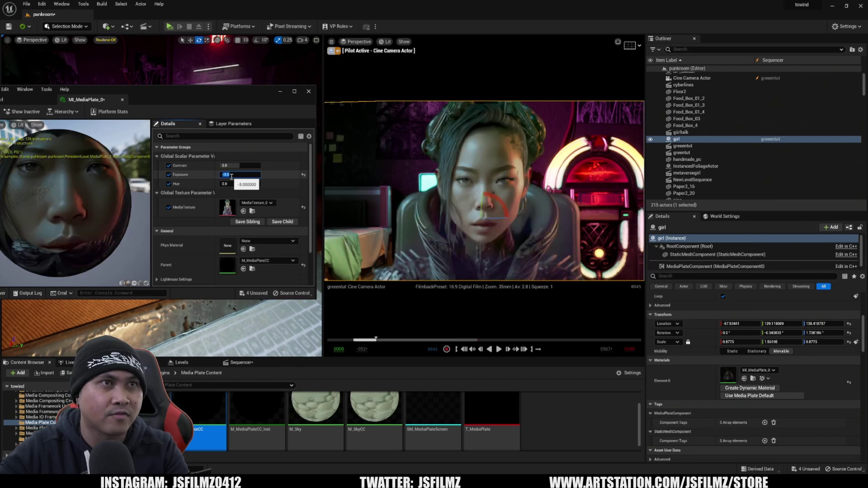
Set the girl plate material's Contrast to 0.005 and experiment with its Hue.
drag(235, 166, 232, 165)
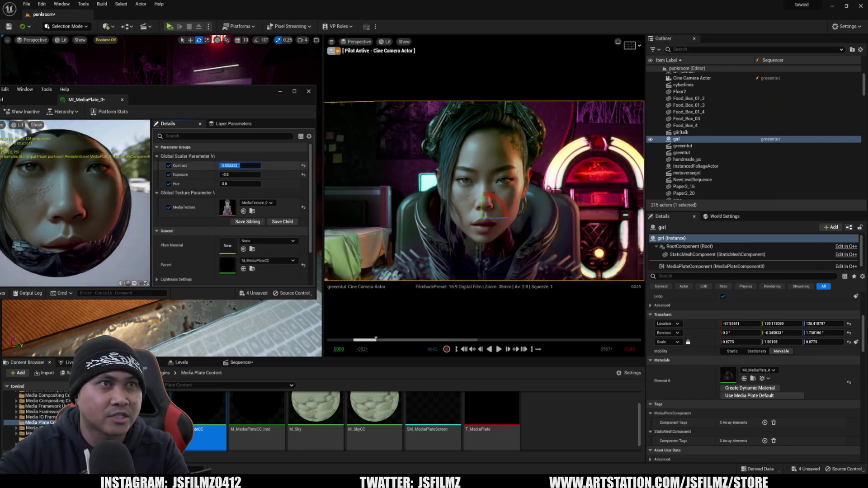
text(0.001)
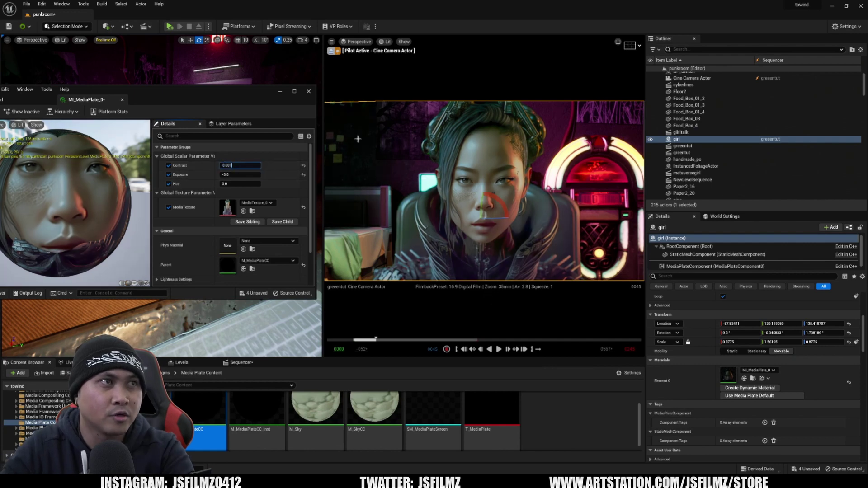
key(Return)
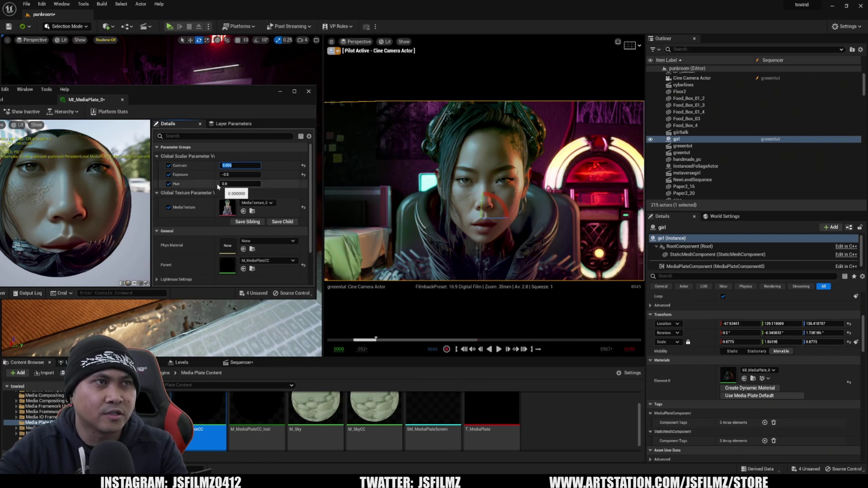
drag(239, 183, 253, 184)
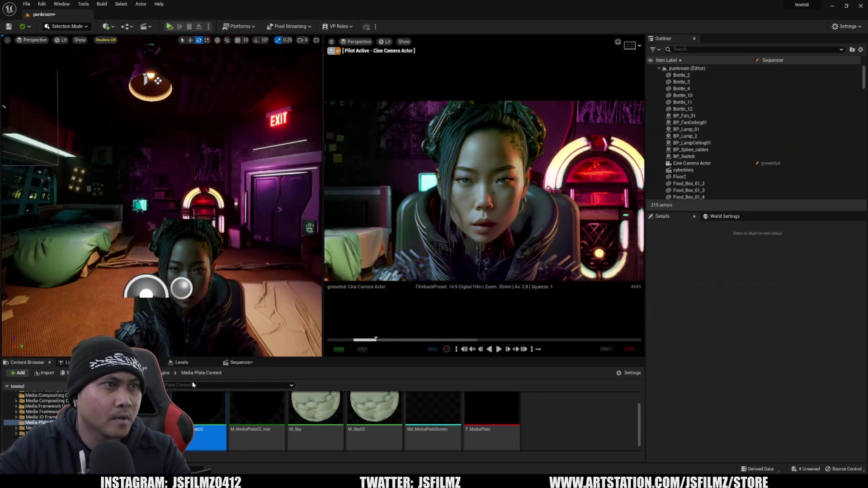
Scrub the sequence to frame 95 and reposition the Cine Camera Actor to reframe the girl against the room.
click(245, 362)
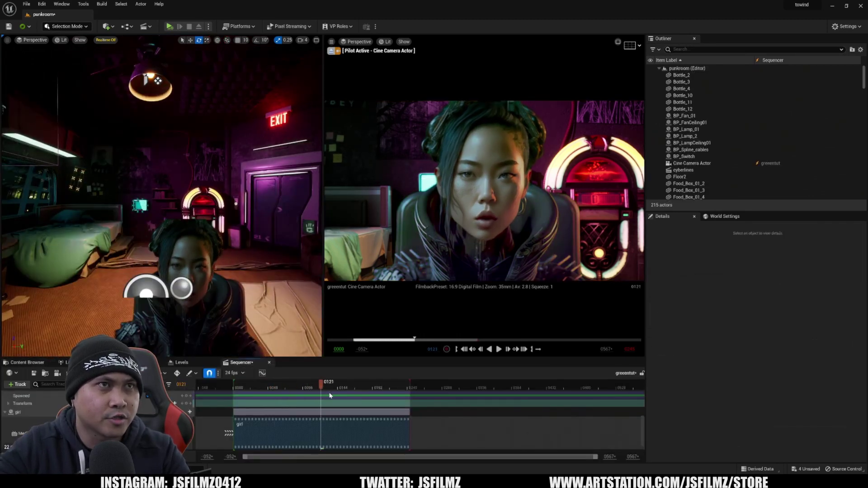
drag(314, 395, 303, 395)
right_drag(154, 192, 253, 221)
click(252, 225)
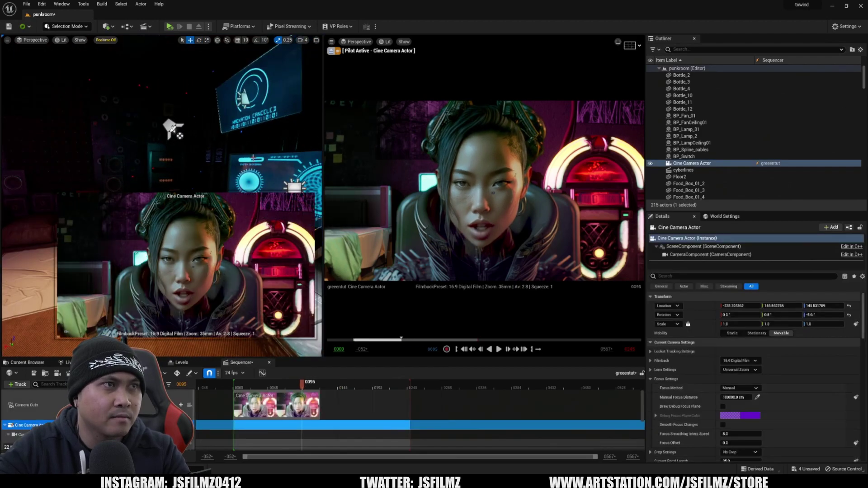
key(w)
right_drag(230, 141, 249, 158)
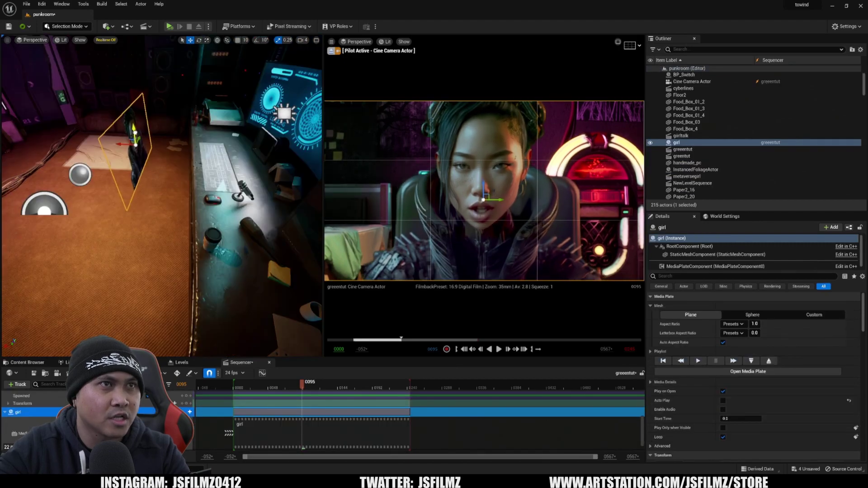
right_drag(204, 128, 205, 128)
click(232, 138)
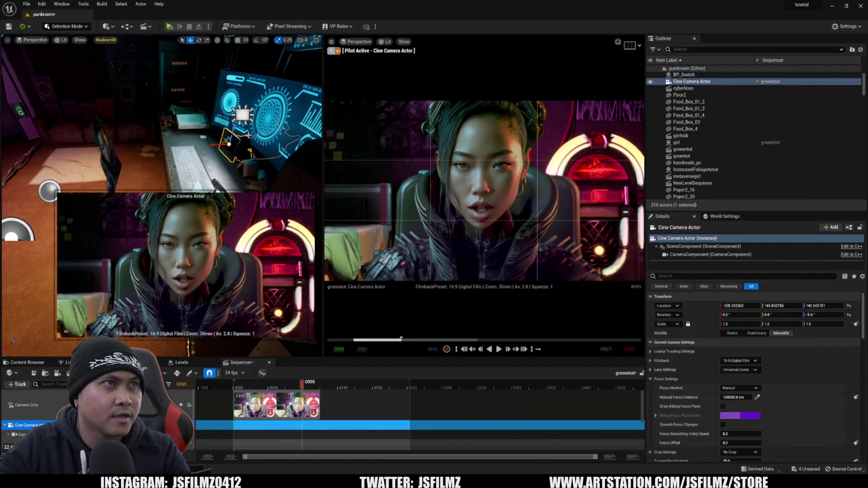
drag(247, 140, 238, 155)
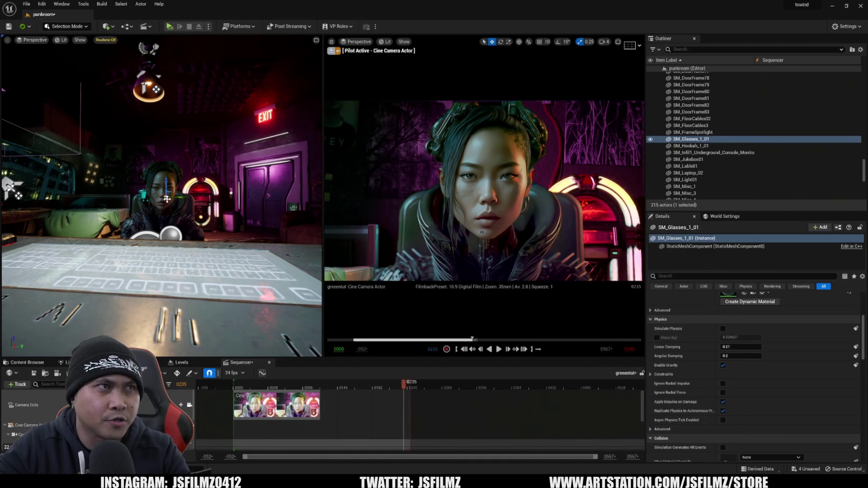
Delete the SM_Glasses_1_01 glasses from the scene.
key(w)
mouse_move(167, 199)
right_down()
mouse_move(176, 204)
mouse_move(163, 186)
mouse_move(174, 195)
mouse_move(159, 199)
right_up()
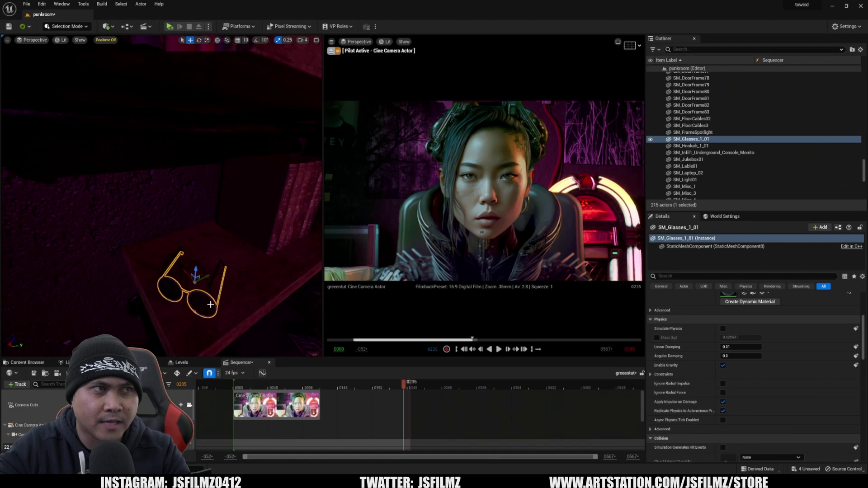
key(Delete)
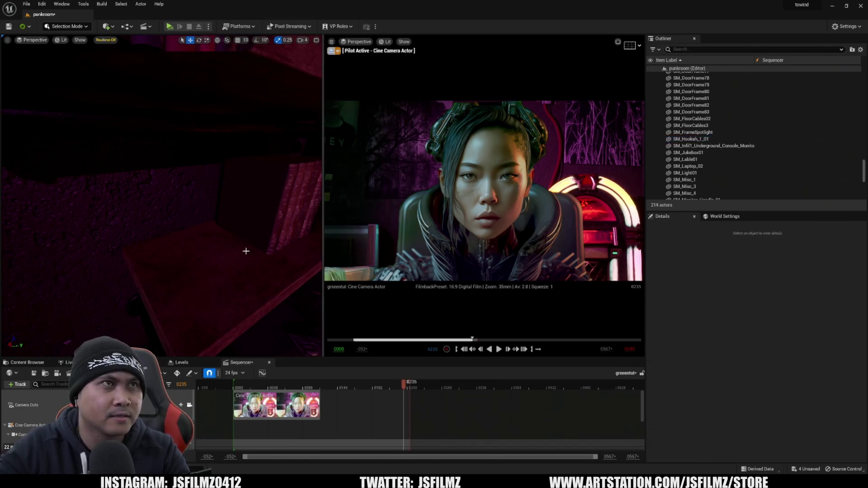
right_drag(246, 250, 215, 250)
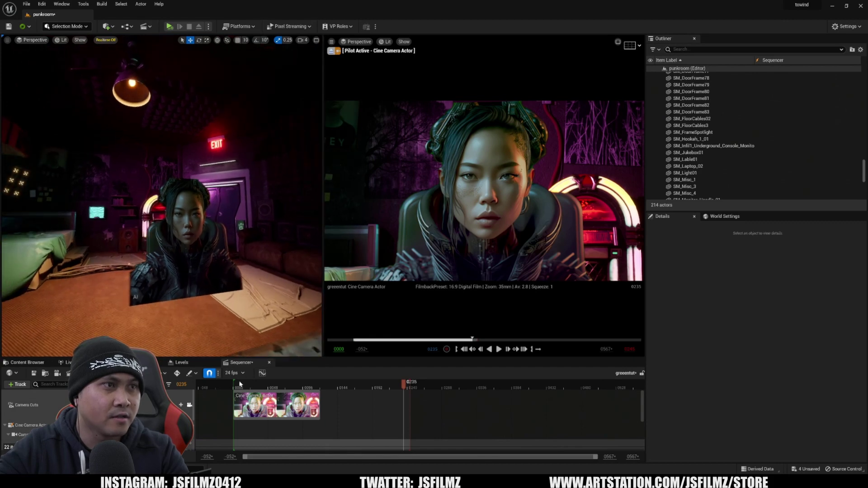
Extend the Cine Camera Actor's camera cut to frame 245 to cover the whole girl clip, and scrub to frame 43.
drag(239, 384, 248, 384)
scroll(357, 402, down, 5)
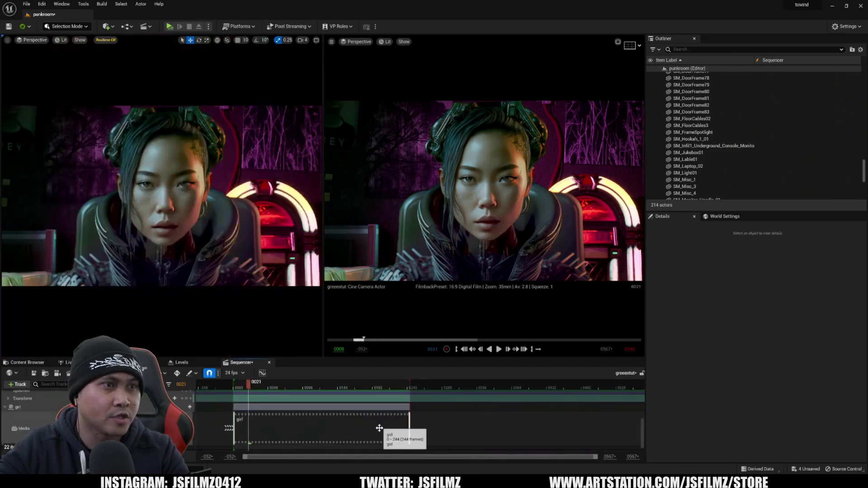
scroll(379, 428, up, 3)
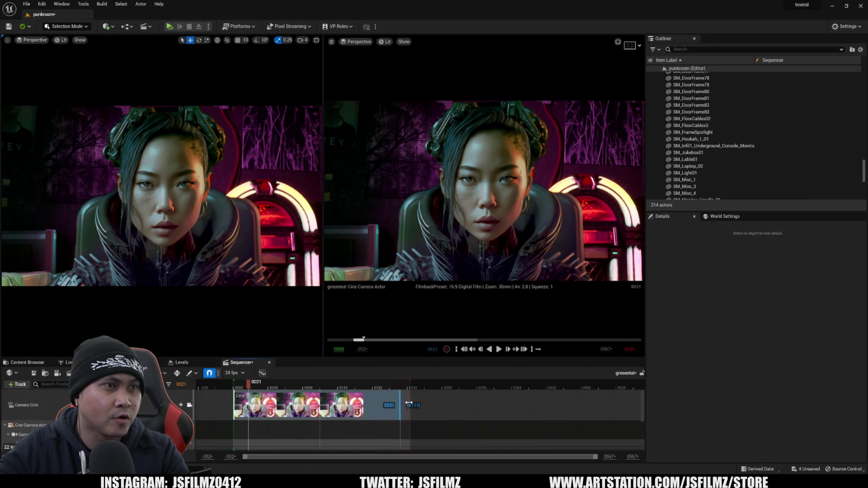
drag(409, 404, 409, 404)
drag(291, 388, 265, 389)
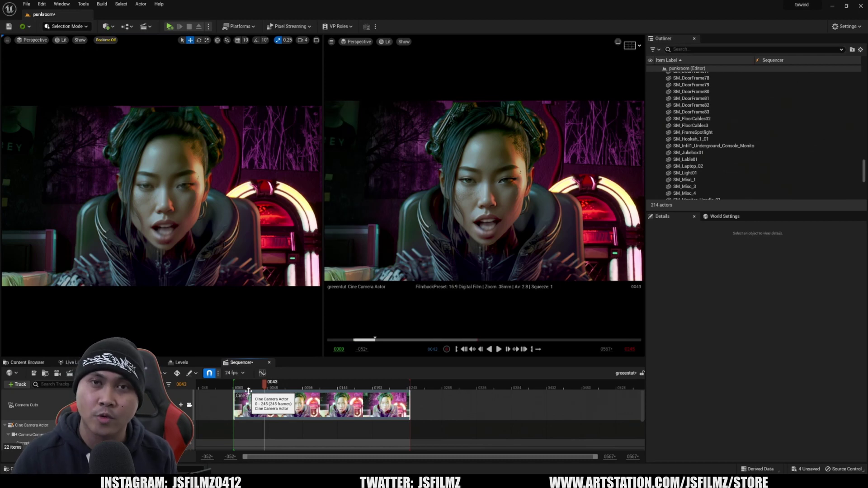